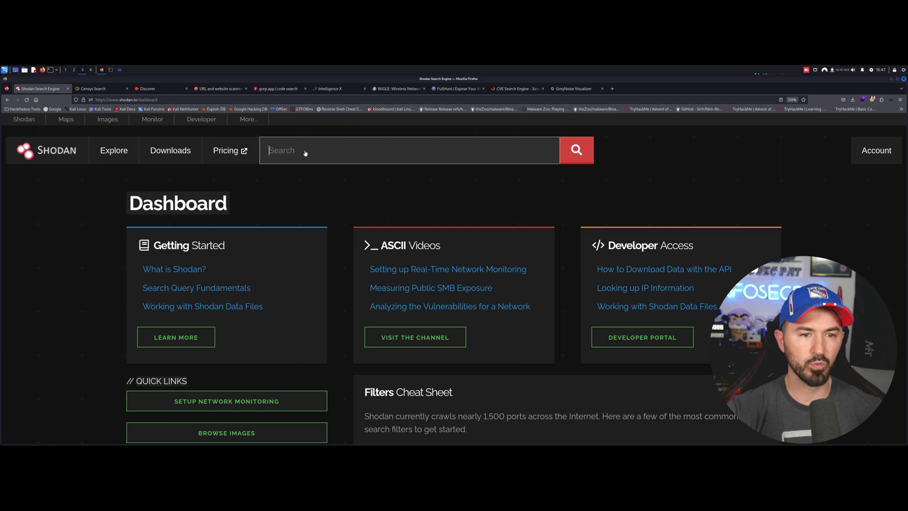
Step: Search Shodan for google.com, which returns 1,146,692 total results
{"action": "type", "text": "giig"}
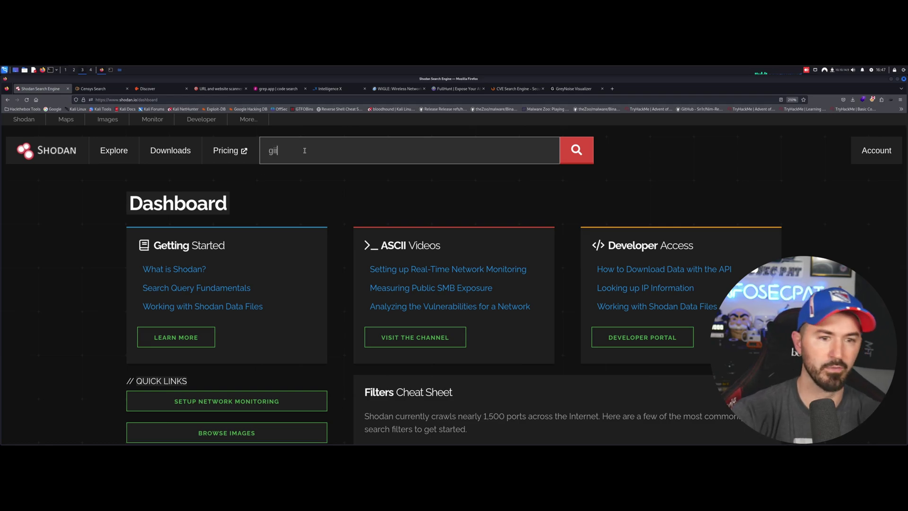
{"action": "key", "text": "BackSpace"}
{"action": "key", "text": "BackSpace"}
{"action": "key", "text": "BackSpace"}
{"action": "key", "text": "BackSpace"}
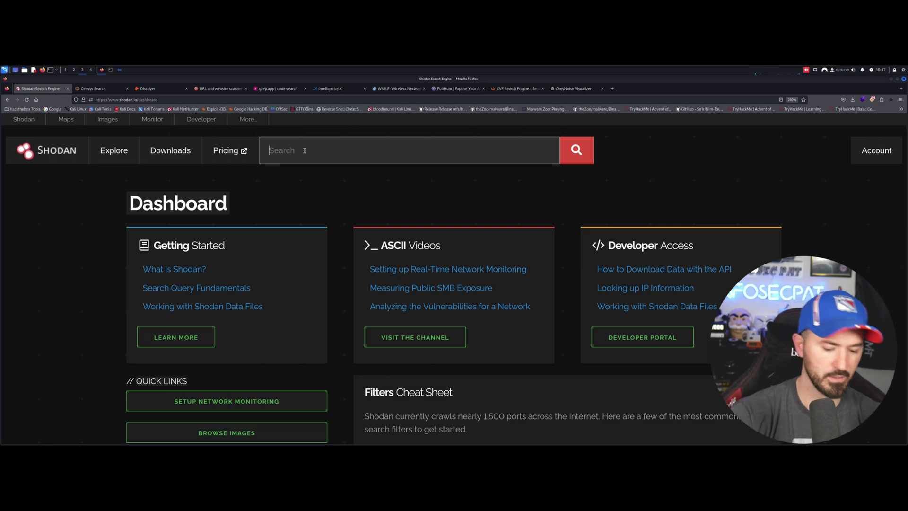
{"action": "type", "text": "google.com"}
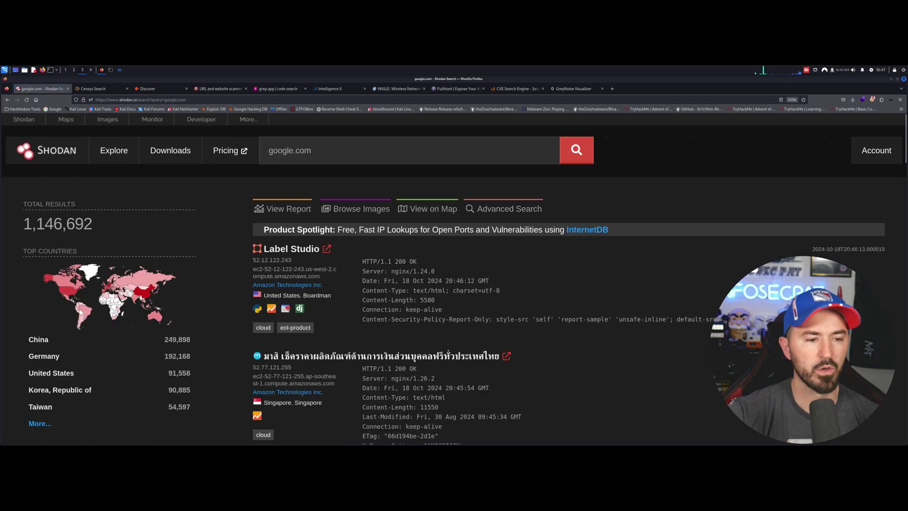
{"action": "left_click_drag", "start_coordinate": [22, 226], "coordinate": [94, 233]}
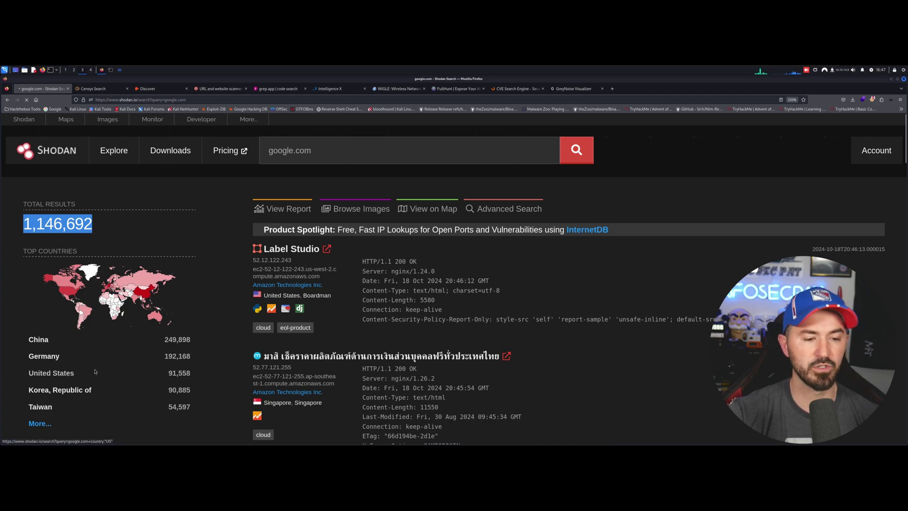
Step: Filter the google.com results to the United States, leaving 91,553 hosts
{"action": "left_click", "coordinate": [69, 375]}
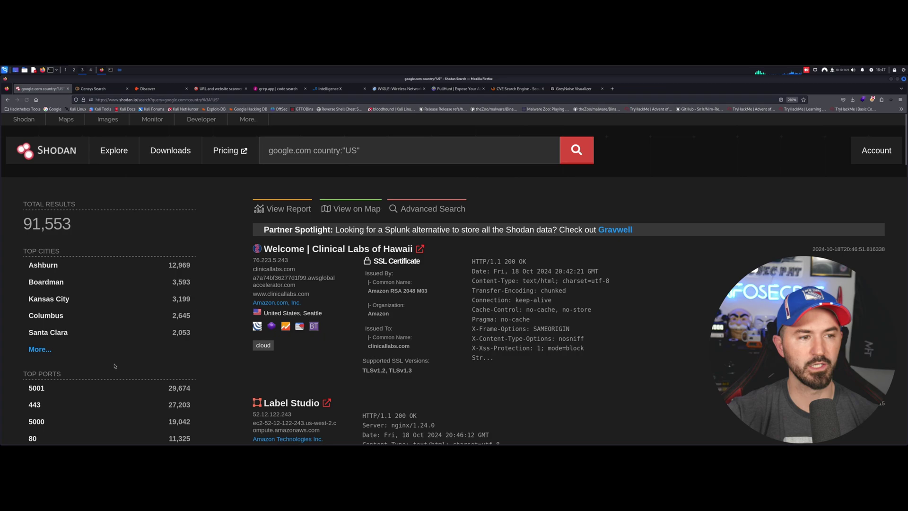
{"action": "scroll", "coordinate": [349, 273], "scroll_direction": "down", "scroll_amount": 3}
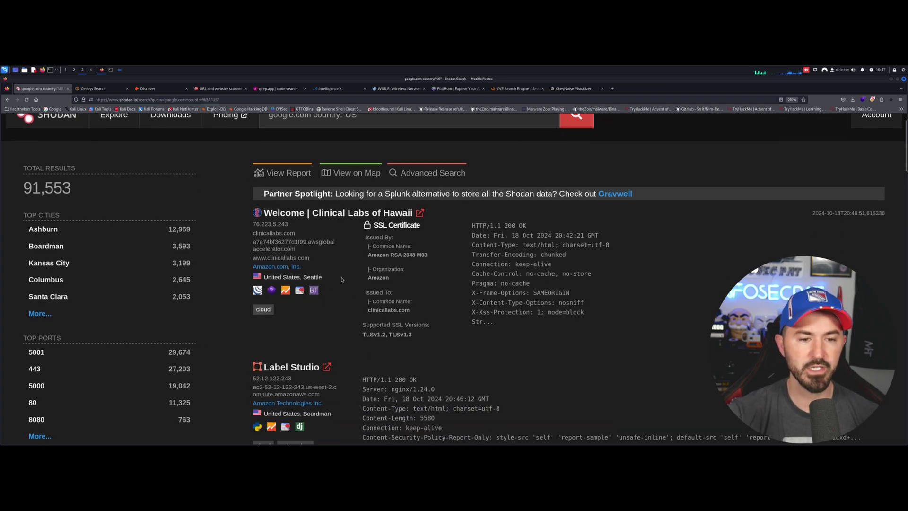
{"action": "scroll", "coordinate": [136, 263], "scroll_direction": "down", "scroll_amount": 6}
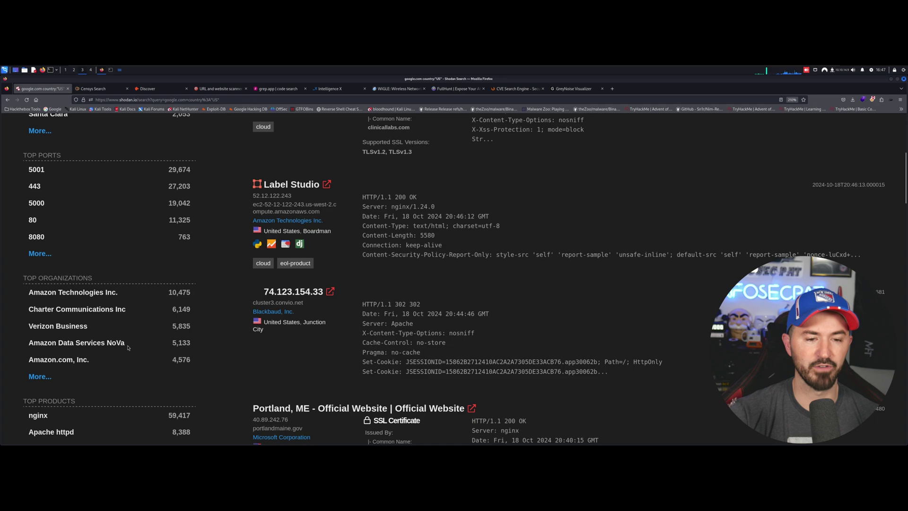
{"action": "scroll", "coordinate": [160, 337], "scroll_direction": "up", "scroll_amount": 9}
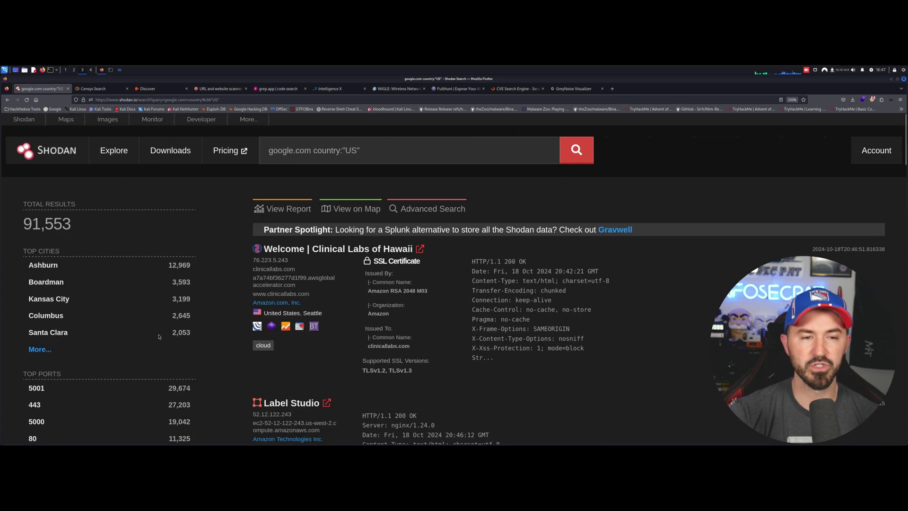
Step: Replace the Shodan query with 8.8.8.8 and run the host search
{"action": "triple_click", "coordinate": [326, 150]}
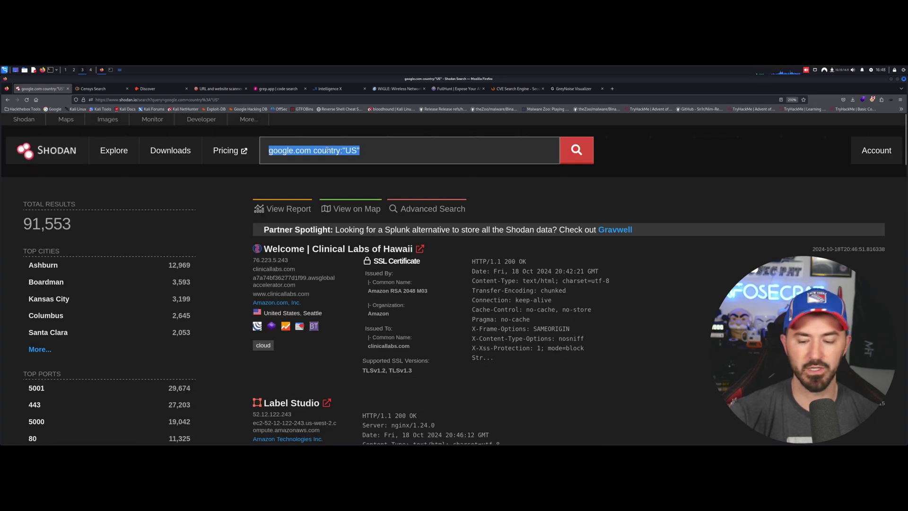
{"action": "type", "text": "83"}
{"action": "key", "text": "BackSpace"}
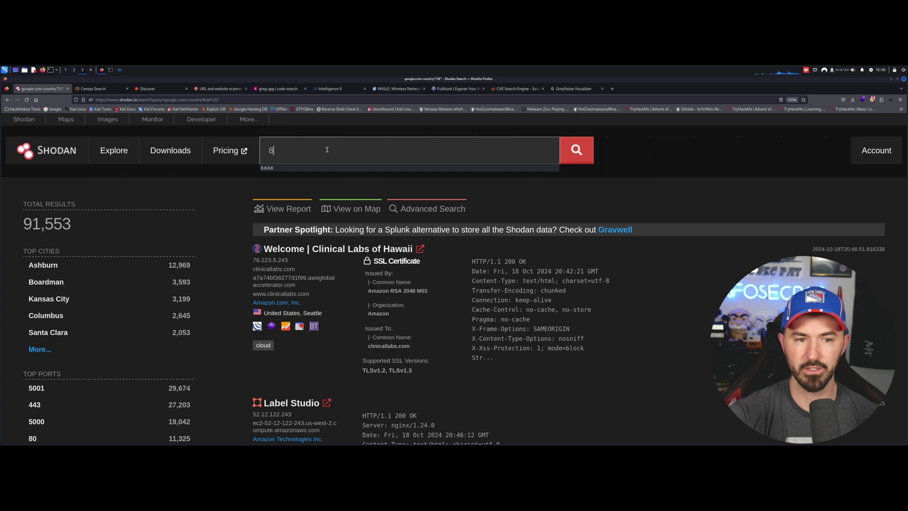
{"action": "left_click", "coordinate": [326, 168]}
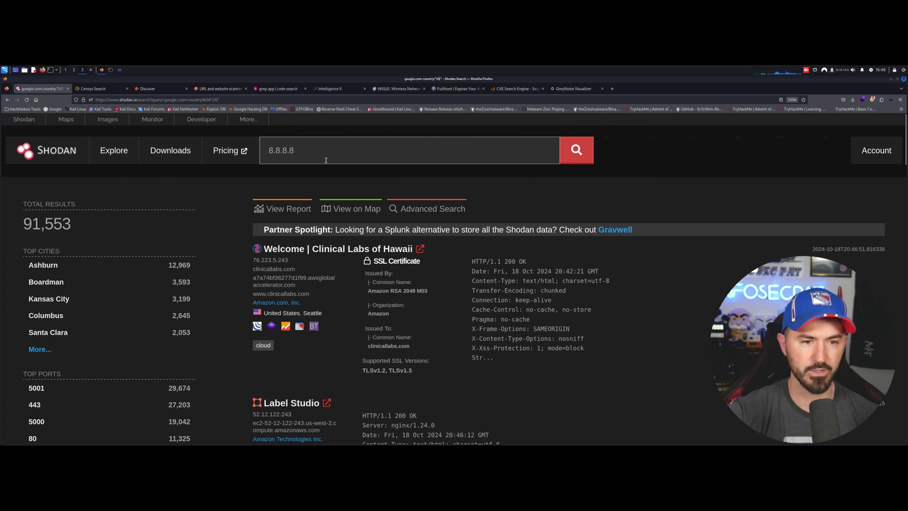
{"action": "left_click", "coordinate": [585, 151]}
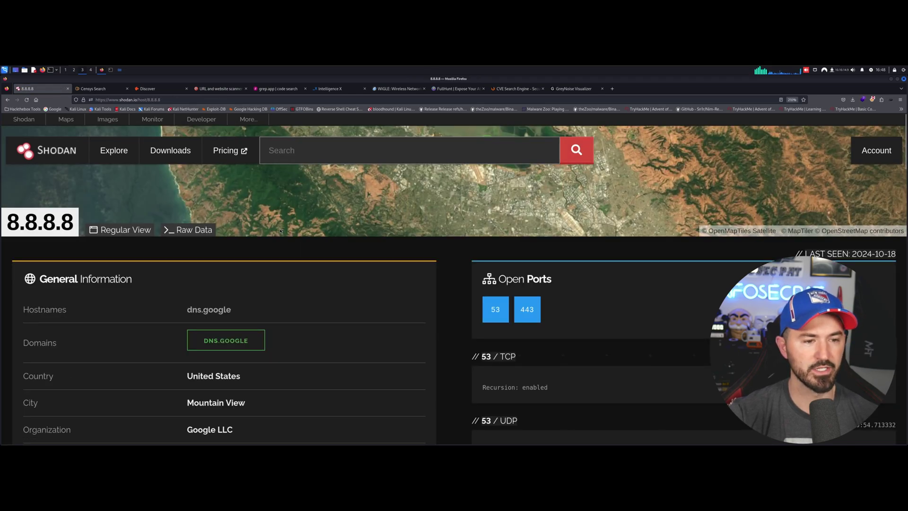
Step: Review the 8.8.8.8 host page: dns.google, Google LLC, open ports 53 and 443
{"action": "scroll", "coordinate": [282, 230], "scroll_direction": "down", "scroll_amount": 3}
{"action": "scroll", "coordinate": [321, 245], "scroll_direction": "up", "scroll_amount": 3}
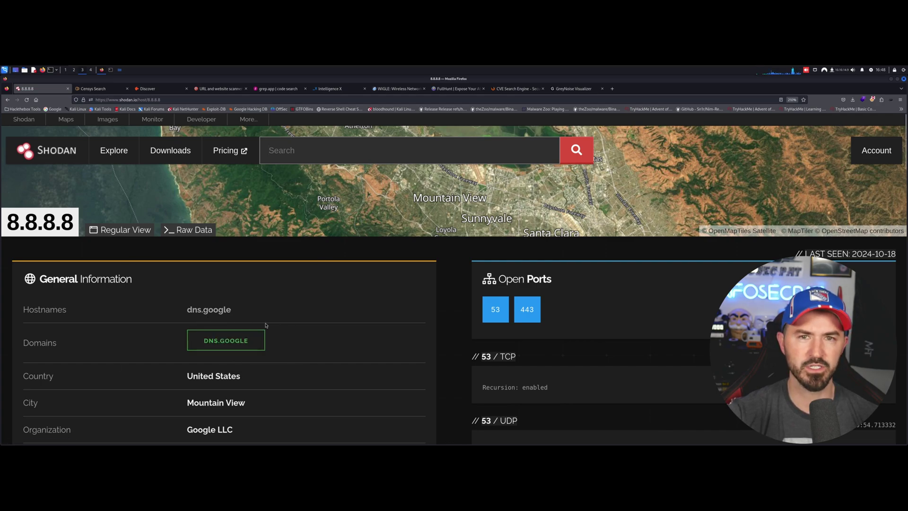
{"action": "scroll", "coordinate": [266, 326], "scroll_direction": "down", "scroll_amount": 3}
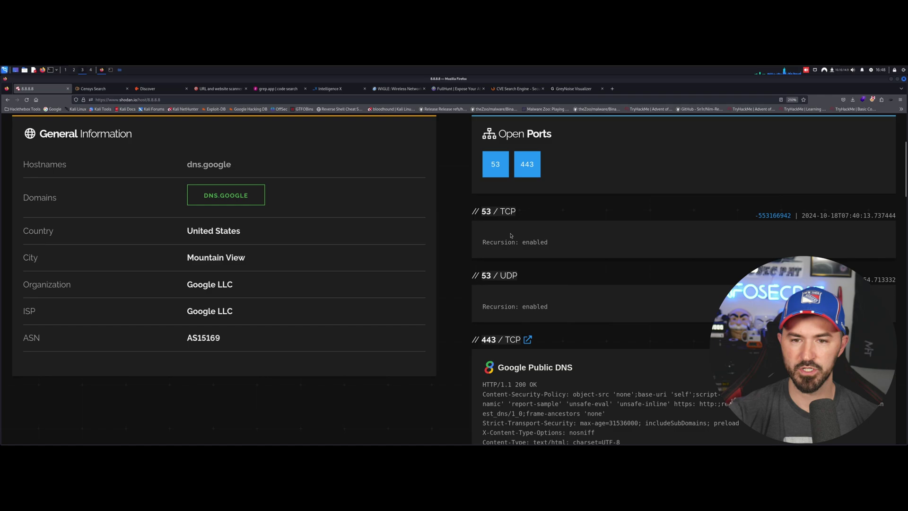
{"action": "scroll", "coordinate": [522, 231], "scroll_direction": "up", "scroll_amount": 3}
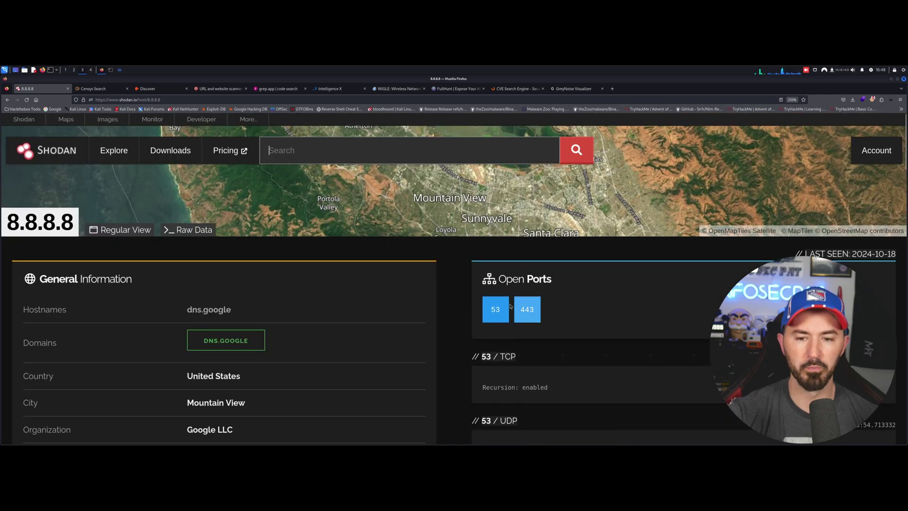
{"action": "scroll", "coordinate": [531, 224], "scroll_direction": "down", "scroll_amount": 3}
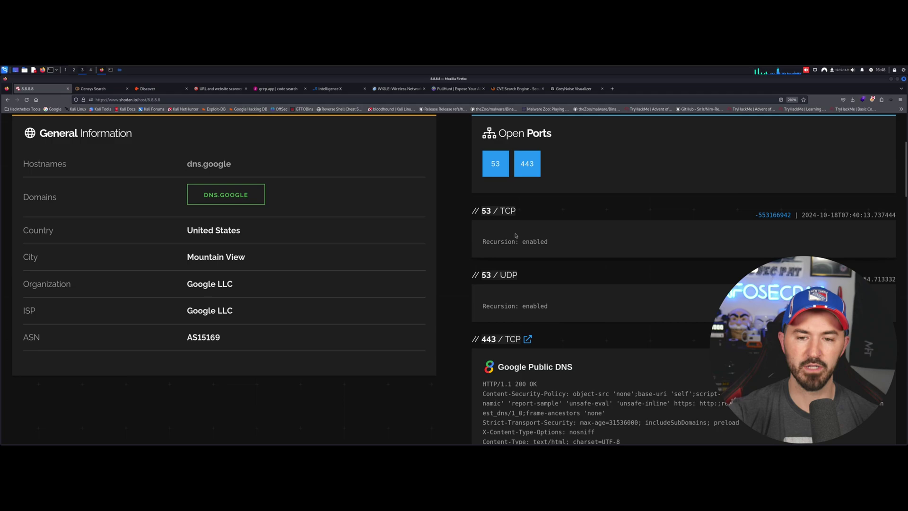
{"action": "scroll", "coordinate": [516, 290], "scroll_direction": "down", "scroll_amount": 3}
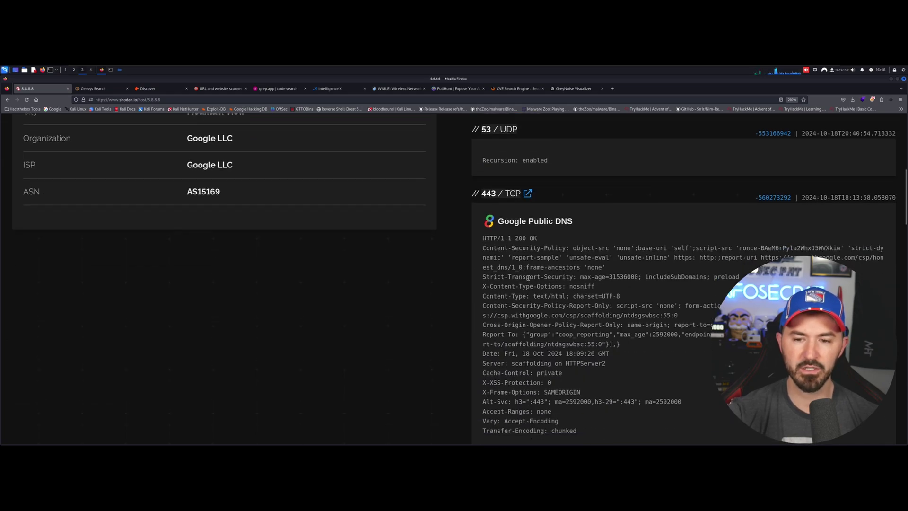
{"action": "scroll", "coordinate": [528, 278], "scroll_direction": "down", "scroll_amount": 1}
{"action": "scroll", "coordinate": [528, 279], "scroll_direction": "down", "scroll_amount": 8}
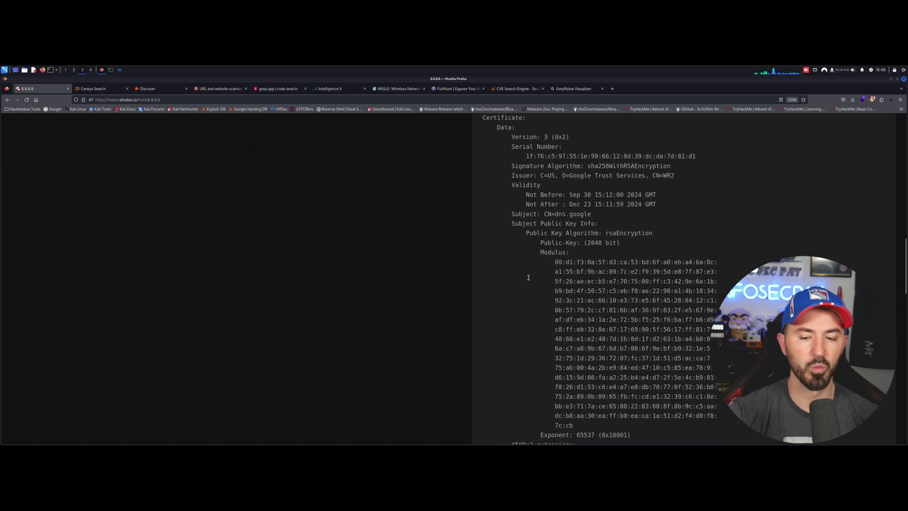
{"action": "scroll", "coordinate": [530, 280], "scroll_direction": "up", "scroll_amount": 8}
{"action": "scroll", "coordinate": [529, 280], "scroll_direction": "up", "scroll_amount": 10}
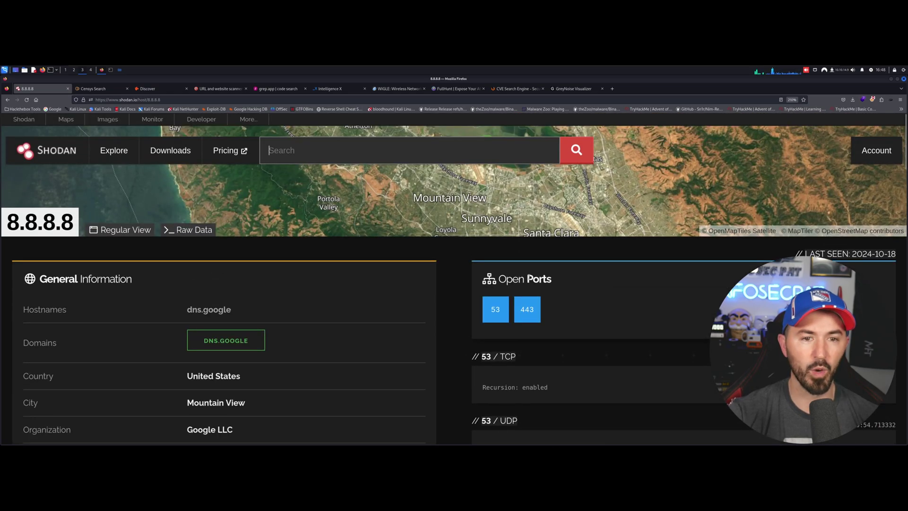
{"action": "left_click", "coordinate": [300, 151]}
{"action": "left_click", "coordinate": [243, 184]}
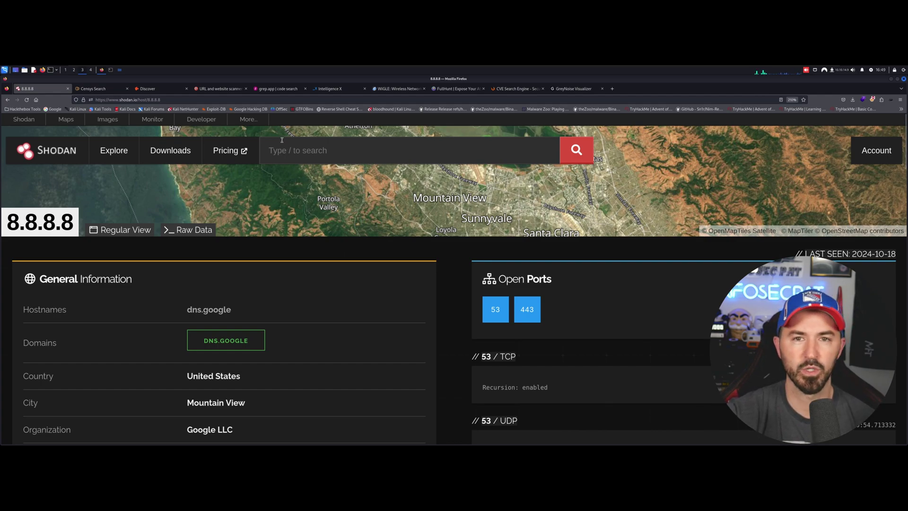
Step: Search Censys hosts for 8.8.8.8 and review its change history and WHOIS details
{"action": "left_click", "coordinate": [89, 89]}
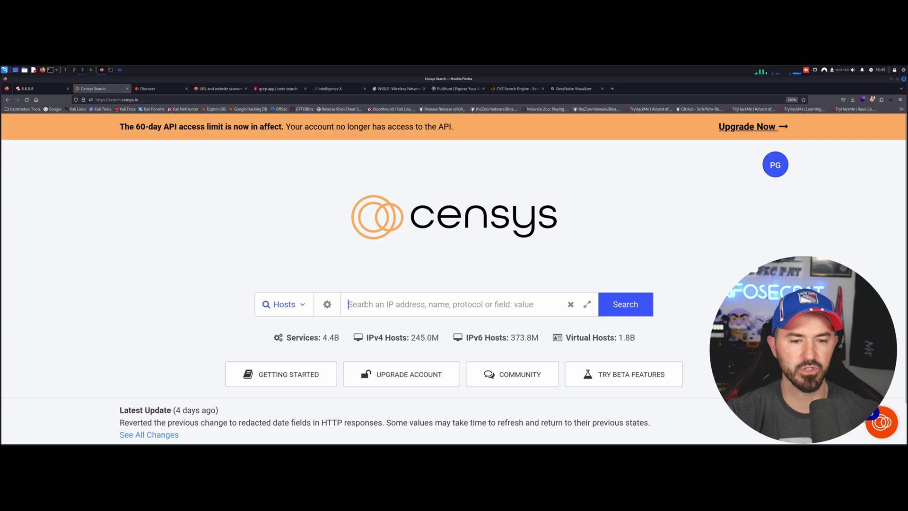
{"action": "type", "text": "80"}
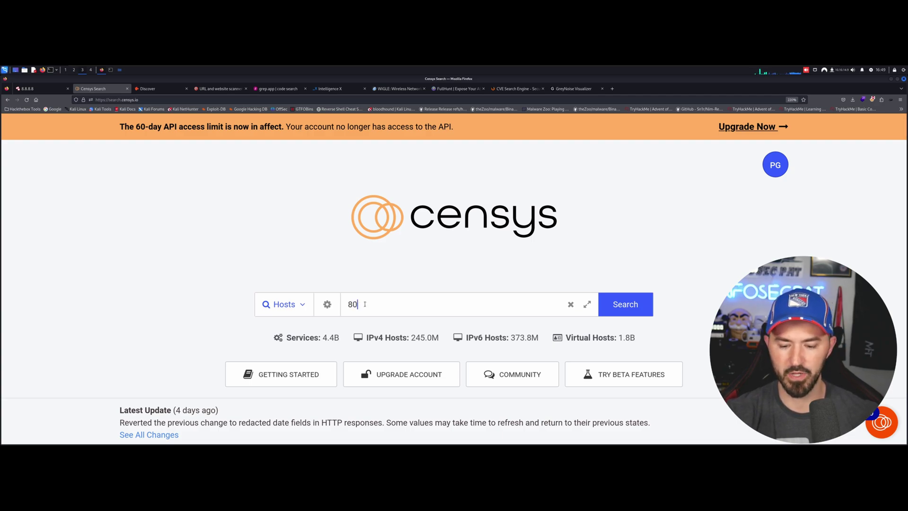
{"action": "key", "text": "BackSpace"}
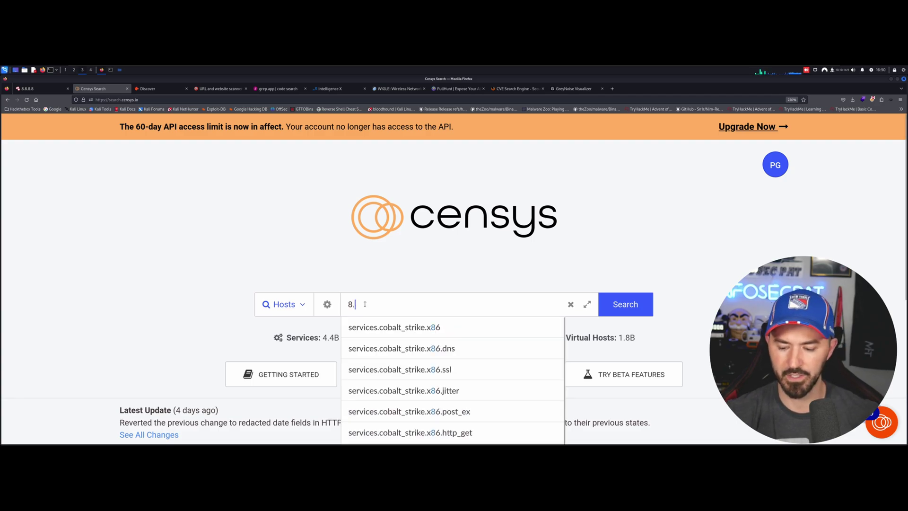
{"action": "type", "text": ".8.8.8"}
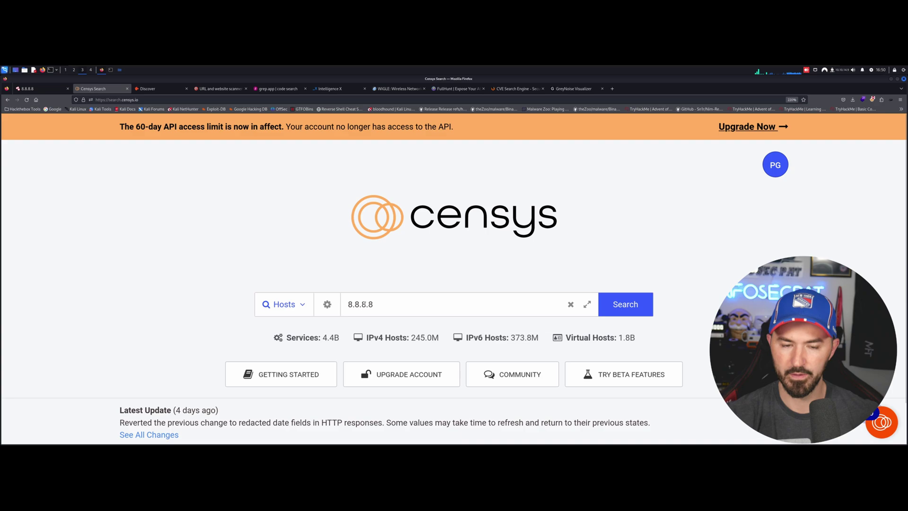
{"action": "left_click", "coordinate": [638, 308]}
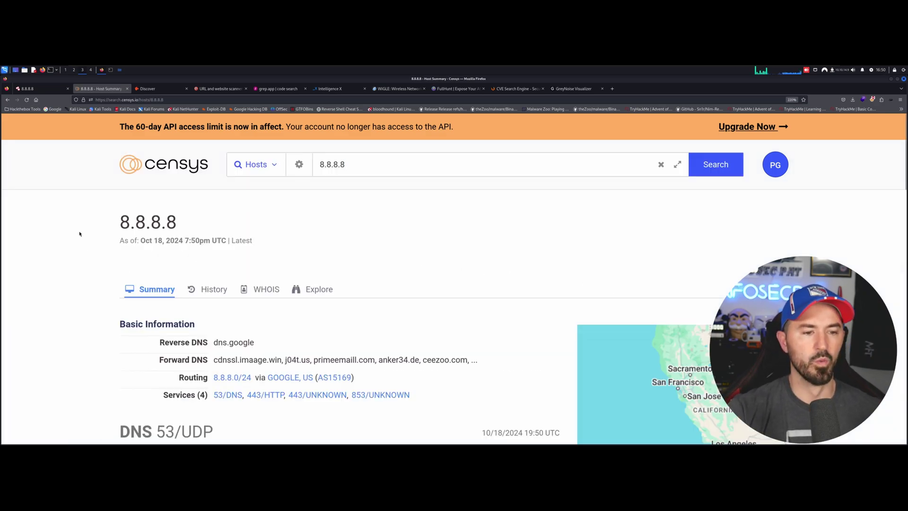
{"action": "scroll", "coordinate": [128, 237], "scroll_direction": "down", "scroll_amount": 2}
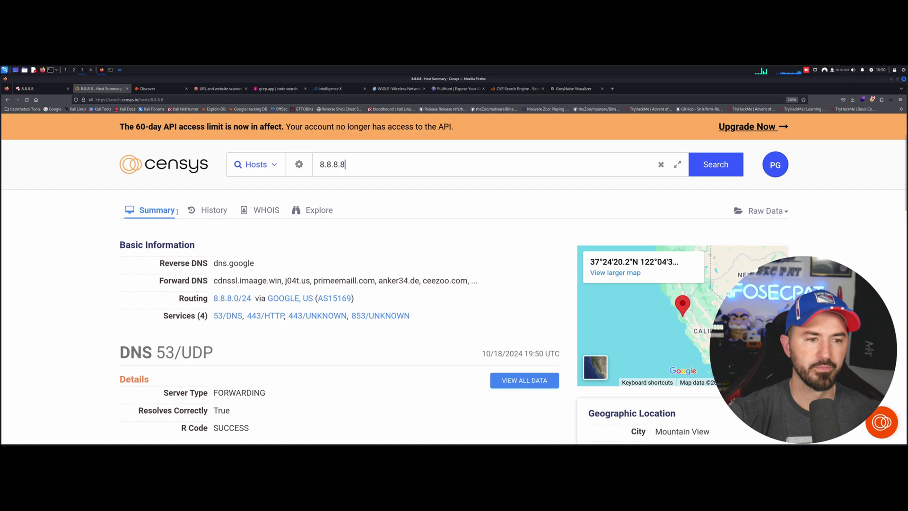
{"action": "left_click", "coordinate": [210, 210]}
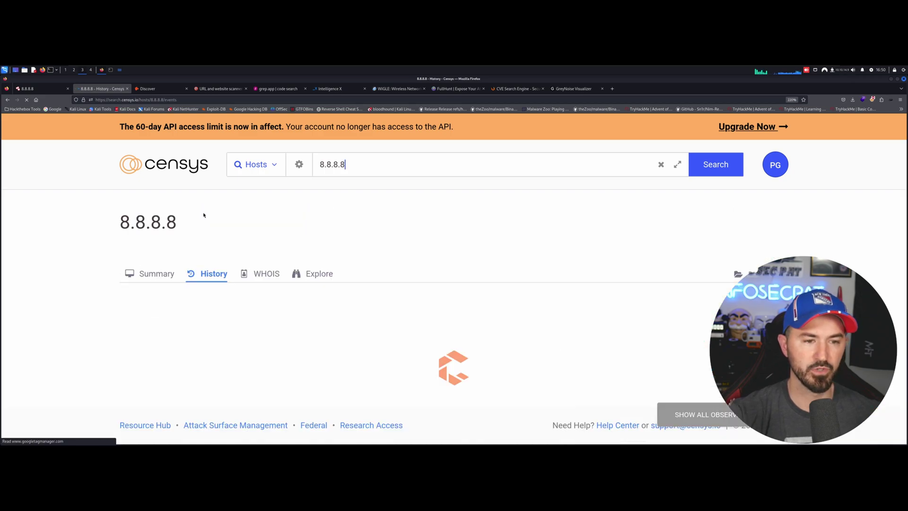
{"action": "left_click", "coordinate": [258, 275]}
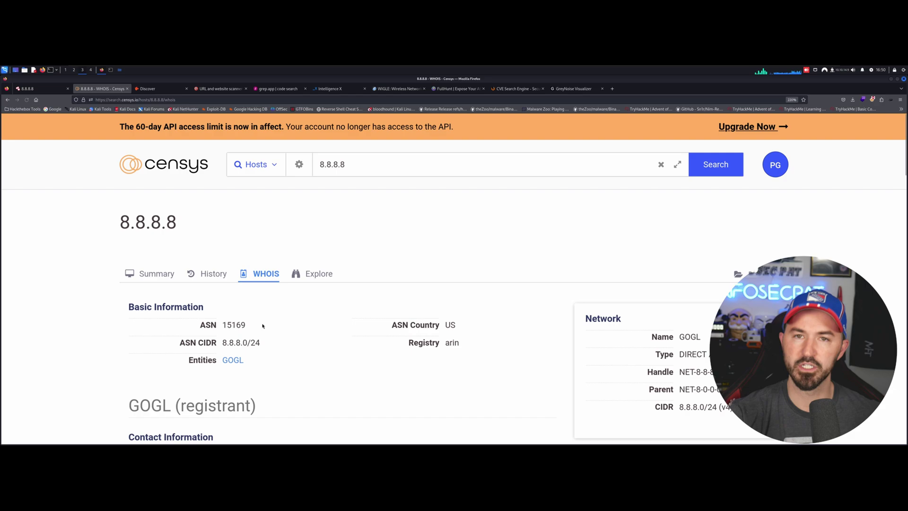
{"action": "scroll", "coordinate": [267, 325], "scroll_direction": "down", "scroll_amount": 2}
{"action": "scroll", "coordinate": [267, 329], "scroll_direction": "up", "scroll_amount": 2}
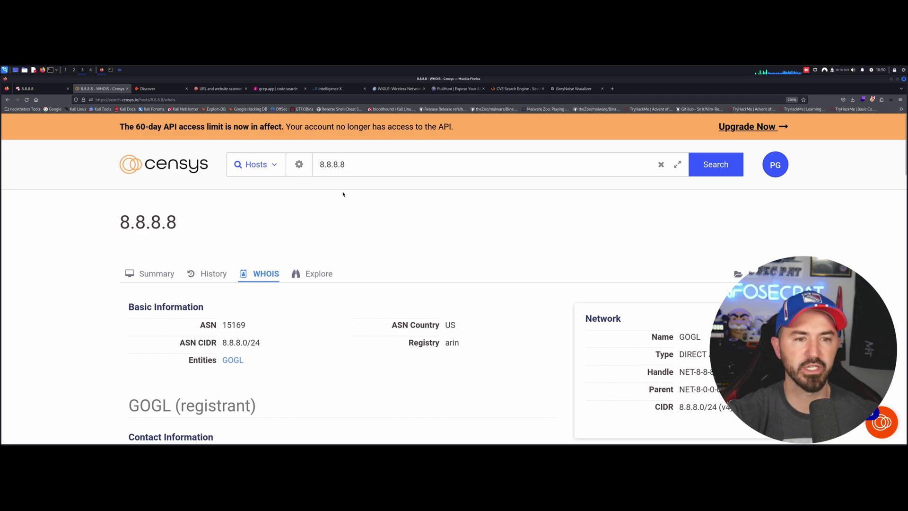
Step: Switch the 8.8.8.8 search to Certificates, listing 11,074 mostly dns.google results
{"action": "left_click", "coordinate": [258, 165]}
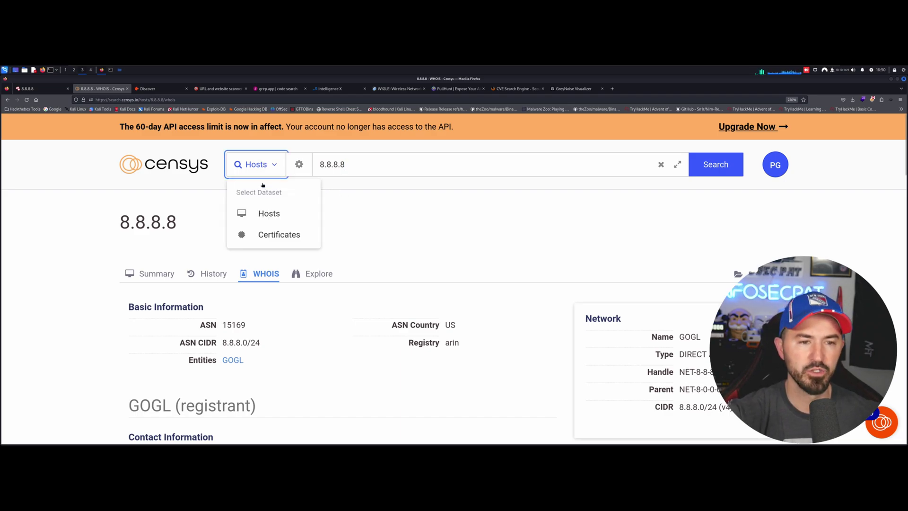
{"action": "left_click", "coordinate": [287, 239]}
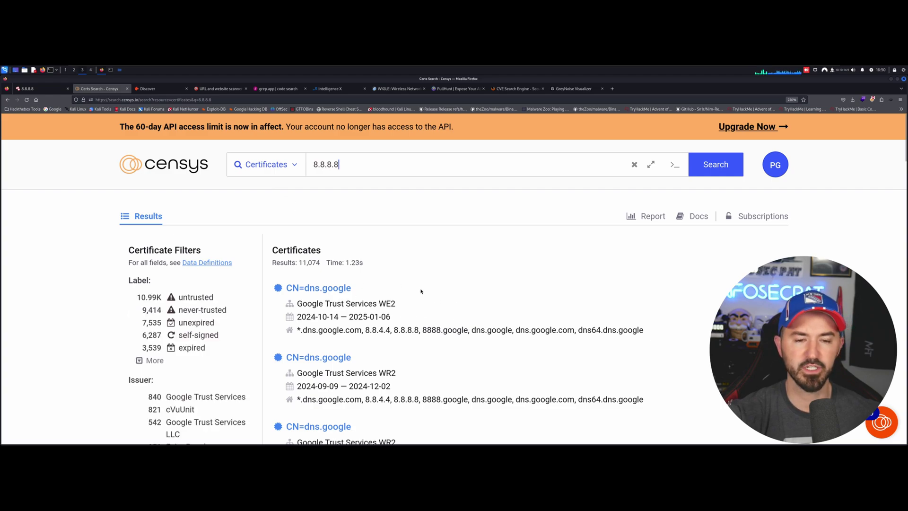
{"action": "scroll", "coordinate": [420, 291], "scroll_direction": "down", "scroll_amount": 2}
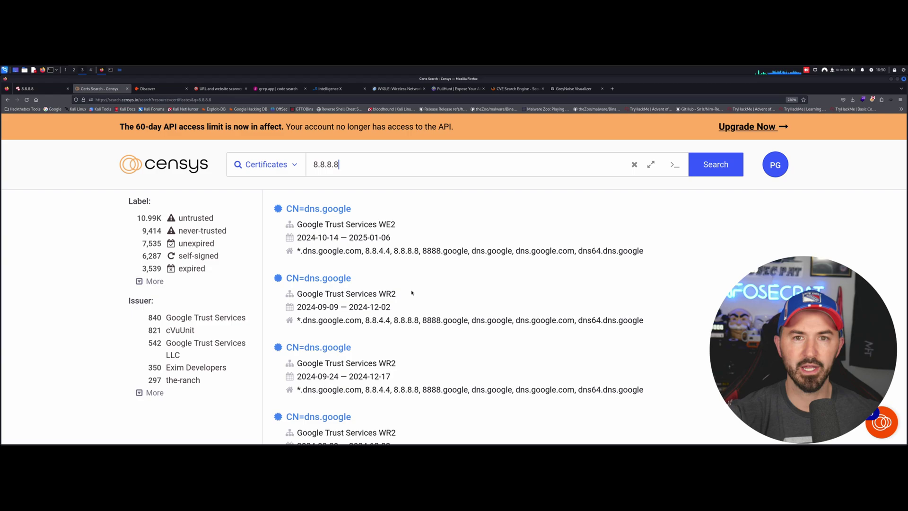
Step: Google crt.sh in a new tab and open the crt.sh website
{"action": "left_click", "coordinate": [612, 88]}
{"action": "type", "text": "google.com/"}
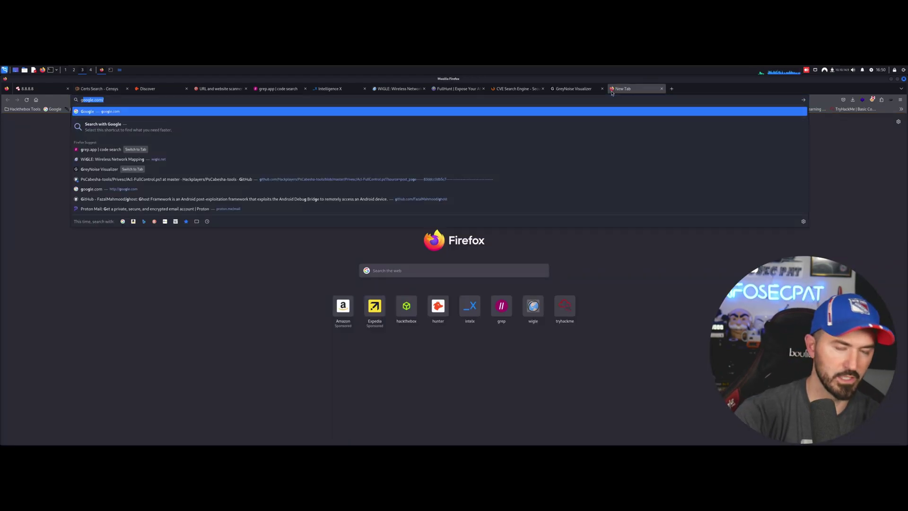
{"action": "key", "text": "Return"}
{"action": "type", "text": "c"}
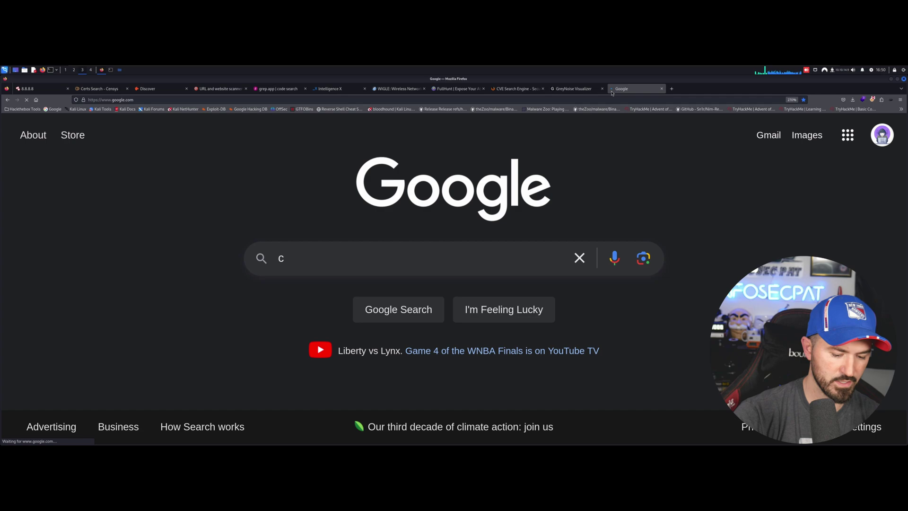
{"action": "type", "text": "rt.sh"}
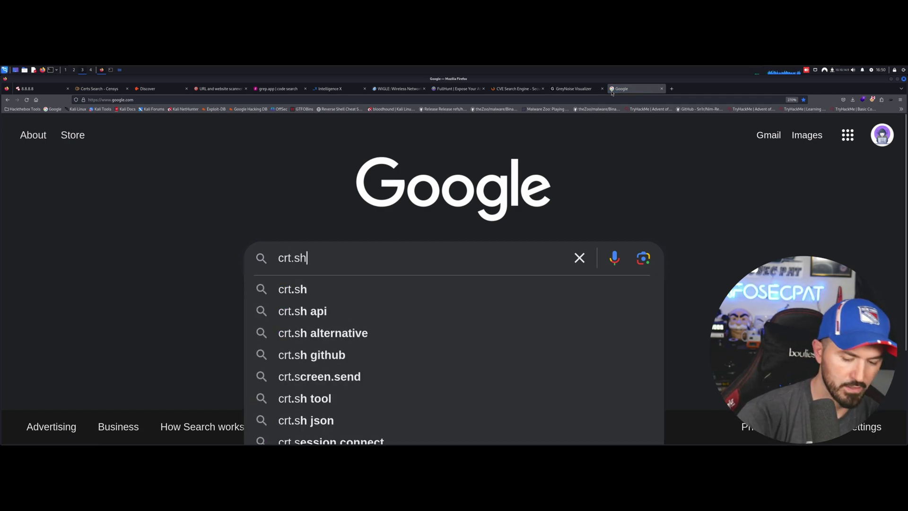
{"action": "key", "text": "Return"}
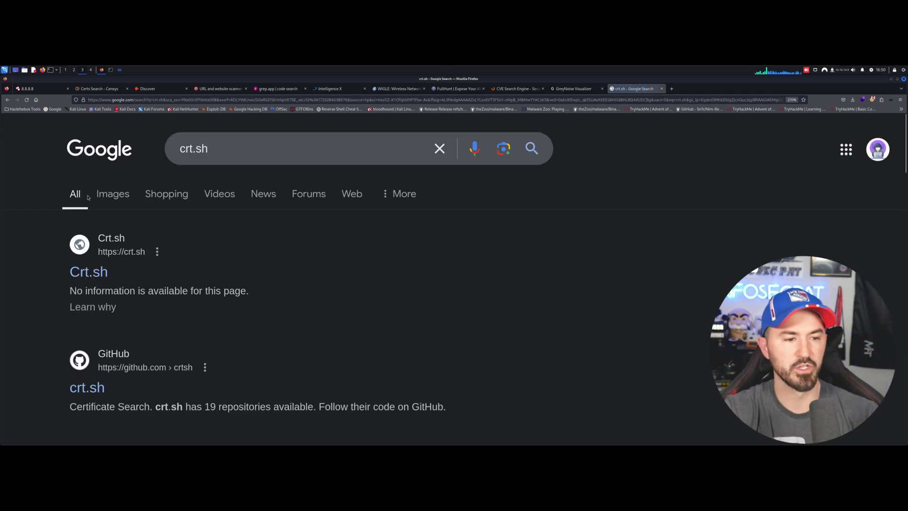
{"action": "left_click", "coordinate": [85, 277]}
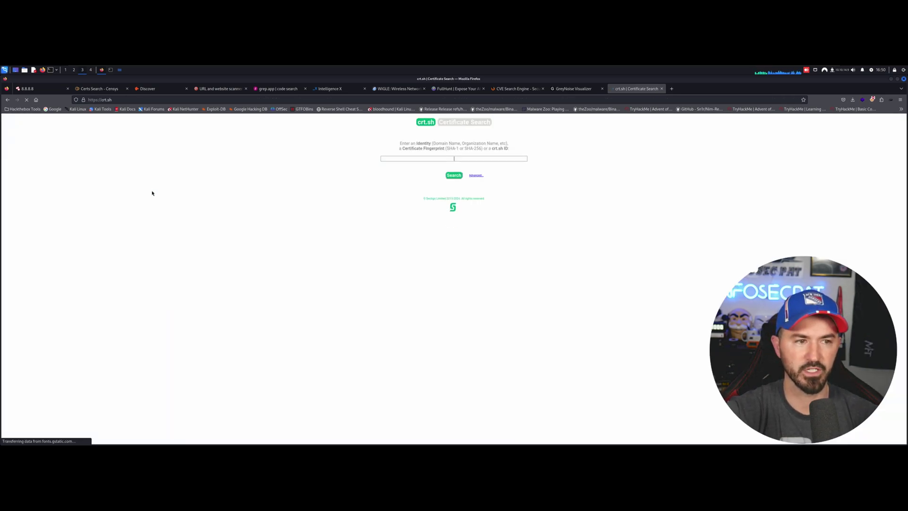
Step: Zoom in on crt.sh and search the earlier 12.22.204.0/24 range
{"action": "key", "text": "ctrl+plus"}
{"action": "key", "text": "ctrl+plus"}
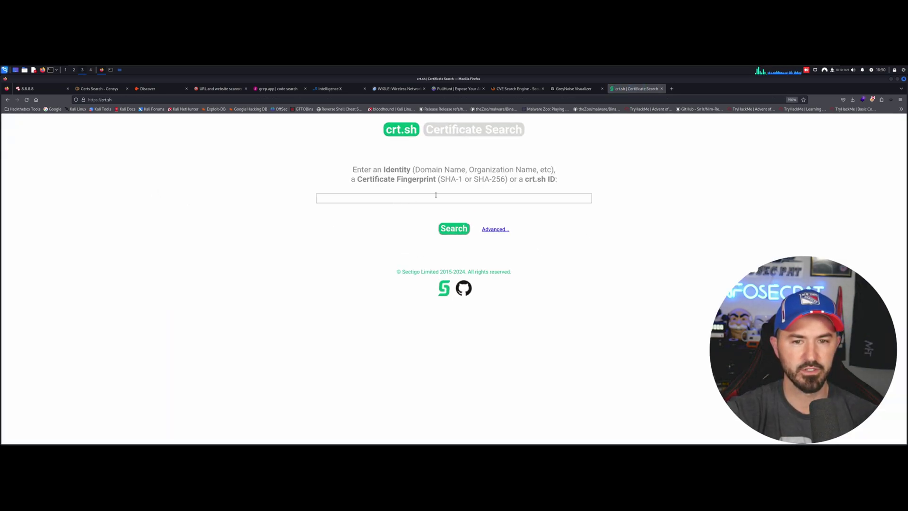
{"action": "left_click", "coordinate": [436, 195]}
{"action": "type", "text": "gogo"}
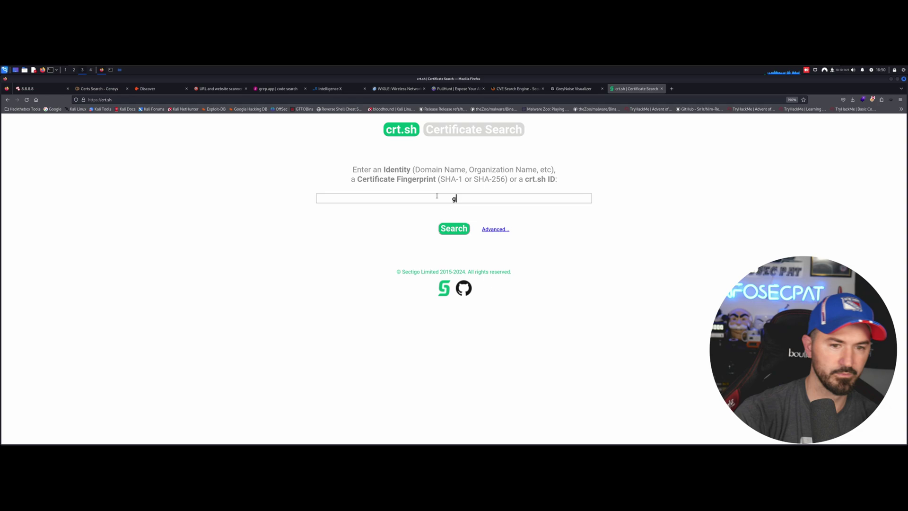
{"action": "key", "text": "BackSpace"}
{"action": "key", "text": "BackSpace"}
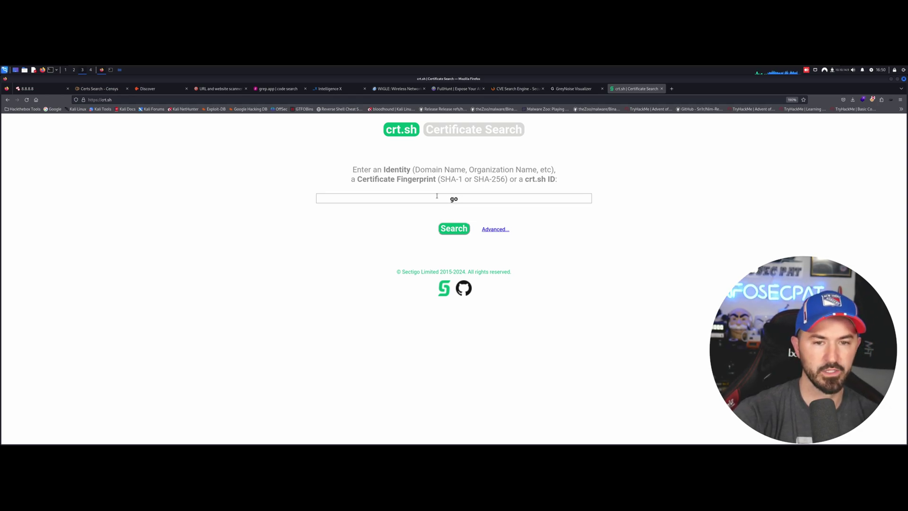
{"action": "key", "text": "BackSpace"}
{"action": "key", "text": "BackSpace"}
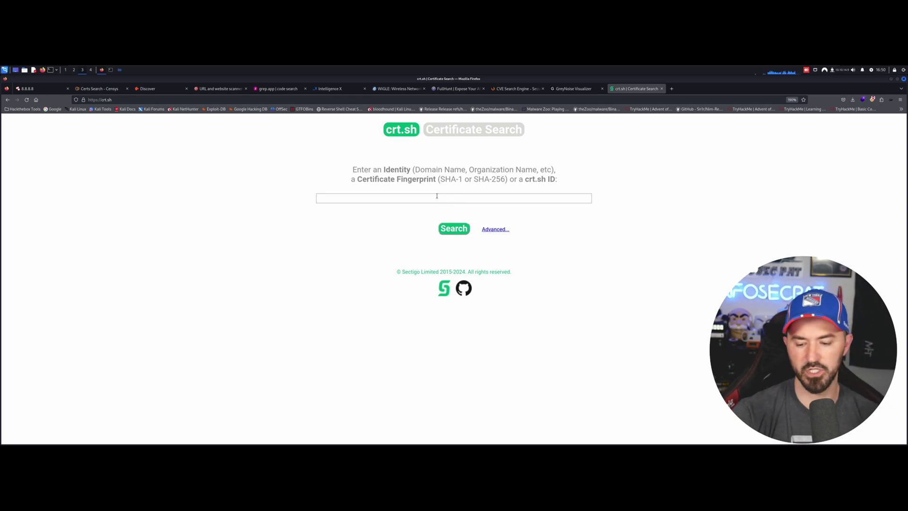
{"action": "type", "text": "1"}
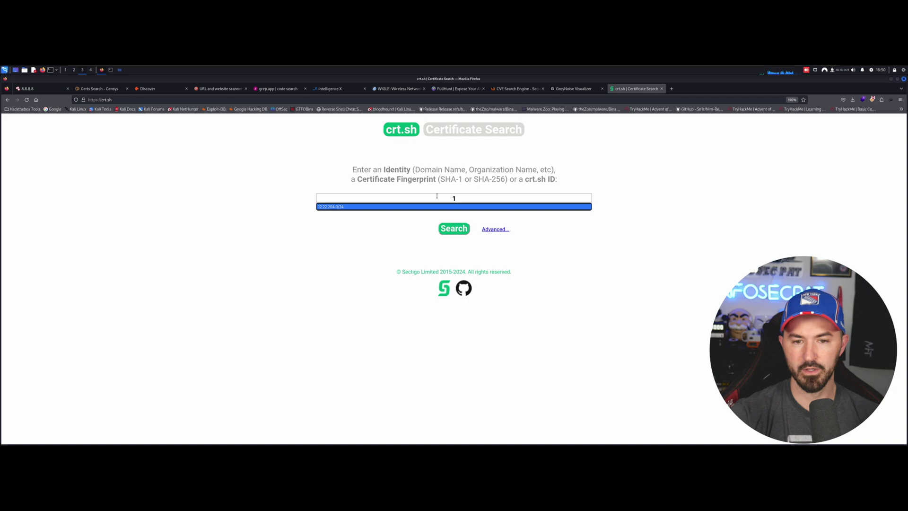
{"action": "key", "text": "Return"}
{"action": "key", "text": "Return"}
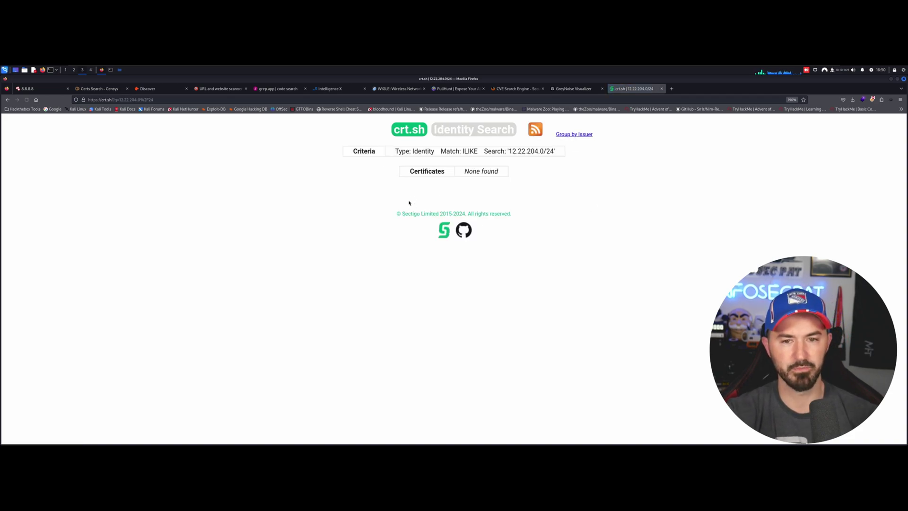
Step: Search crt.sh for 8.8.8.8, listing dns.google certificates from Google Trust Services WR2 and WE2
{"action": "left_click", "coordinate": [406, 133]}
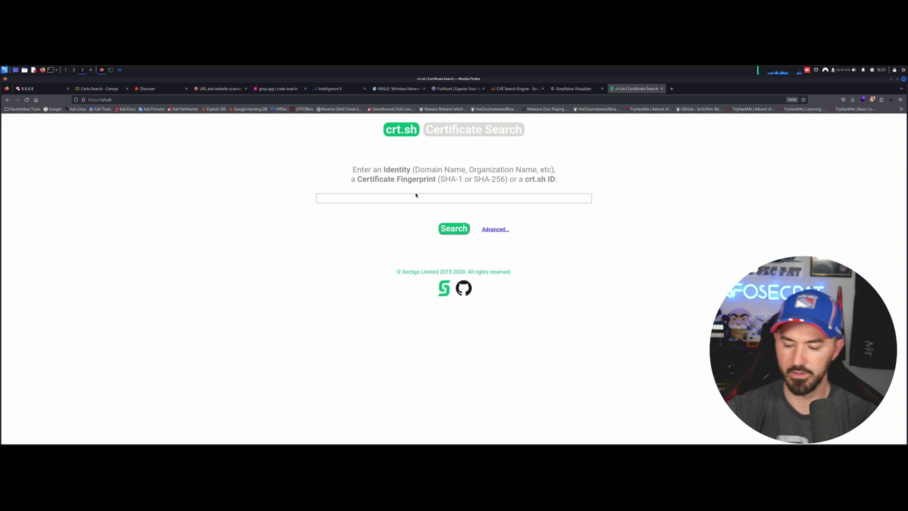
{"action": "type", "text": "8.8.8.8"}
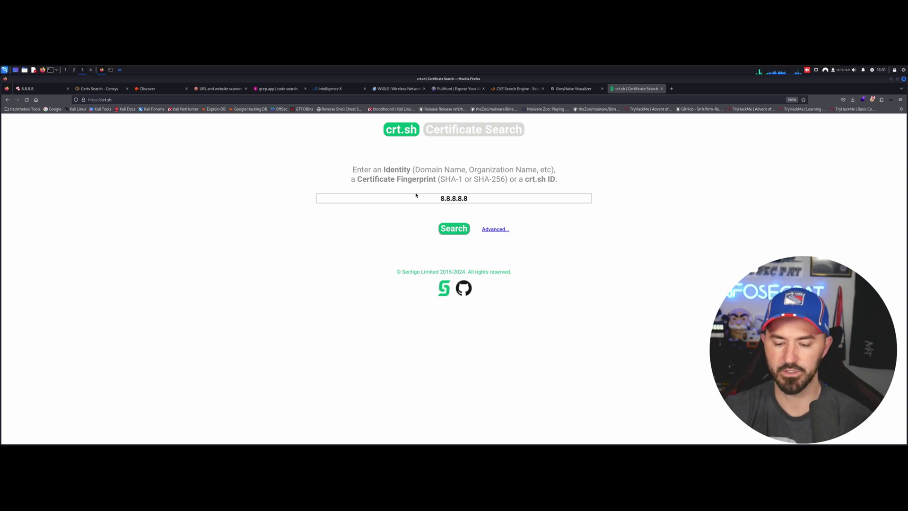
{"action": "key", "text": "Return"}
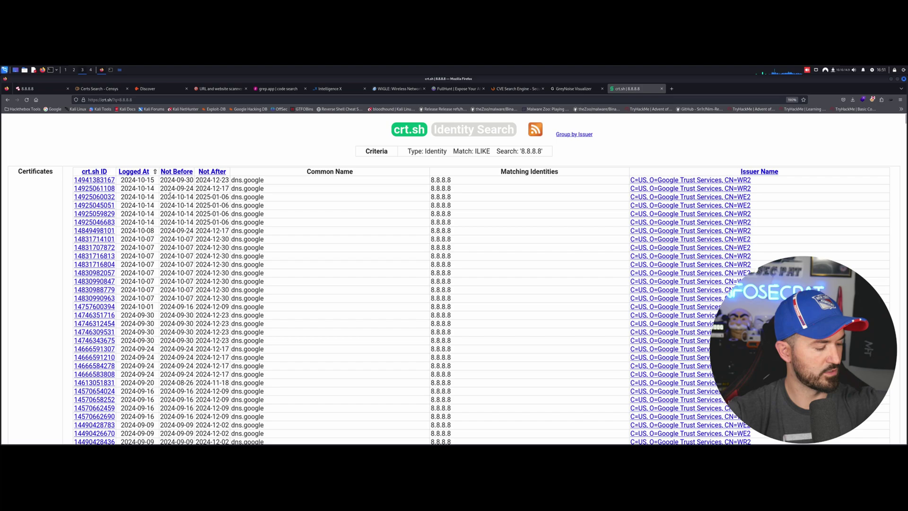
{"action": "scroll", "coordinate": [147, 221], "scroll_direction": "down", "scroll_amount": 3}
{"action": "scroll", "coordinate": [148, 221], "scroll_direction": "up", "scroll_amount": 3}
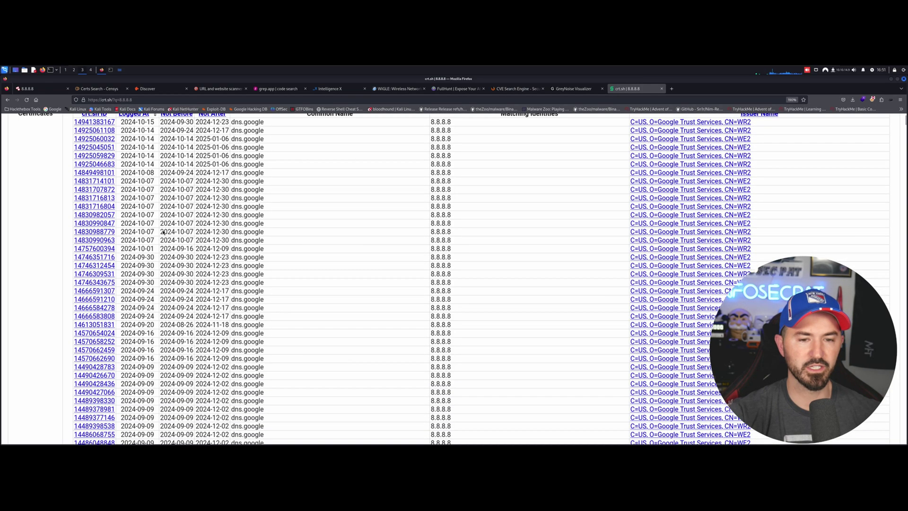
{"action": "left_click", "coordinate": [105, 181]}
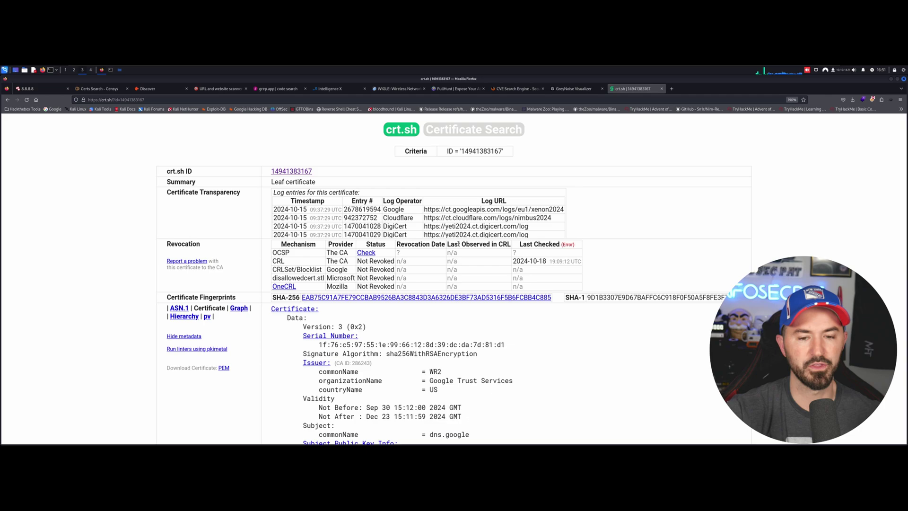
{"action": "scroll", "coordinate": [471, 288], "scroll_direction": "down", "scroll_amount": 6}
{"action": "scroll", "coordinate": [471, 289], "scroll_direction": "down", "scroll_amount": 2}
{"action": "scroll", "coordinate": [471, 289], "scroll_direction": "up", "scroll_amount": 8}
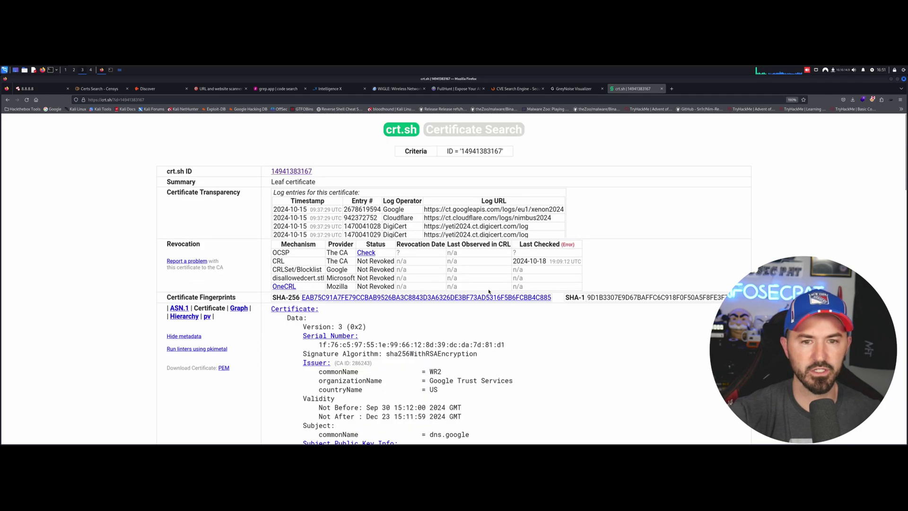
{"action": "left_click", "coordinate": [661, 89]}
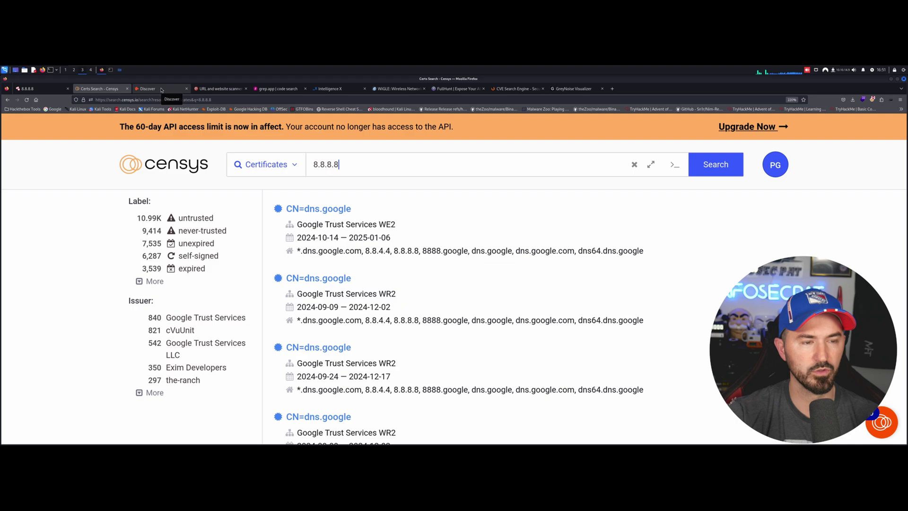
Step: Rerun Hunter's infosecpat.com domain search and copy its one email address (99% confidence)
{"action": "left_click", "coordinate": [161, 90]}
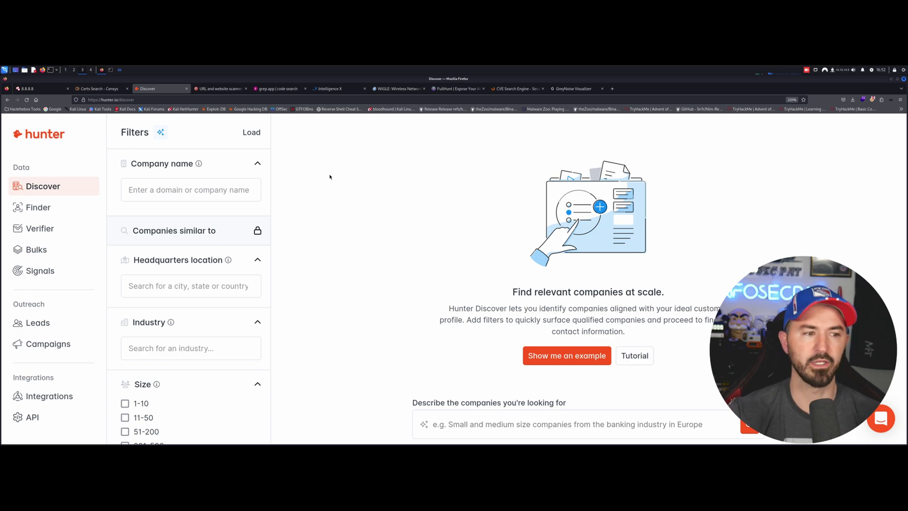
{"action": "left_click", "coordinate": [49, 210]}
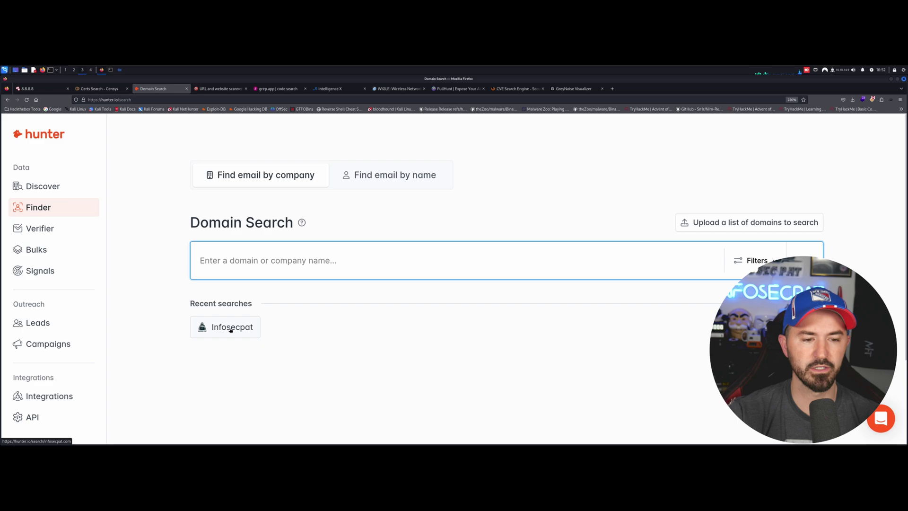
{"action": "left_click", "coordinate": [227, 331]}
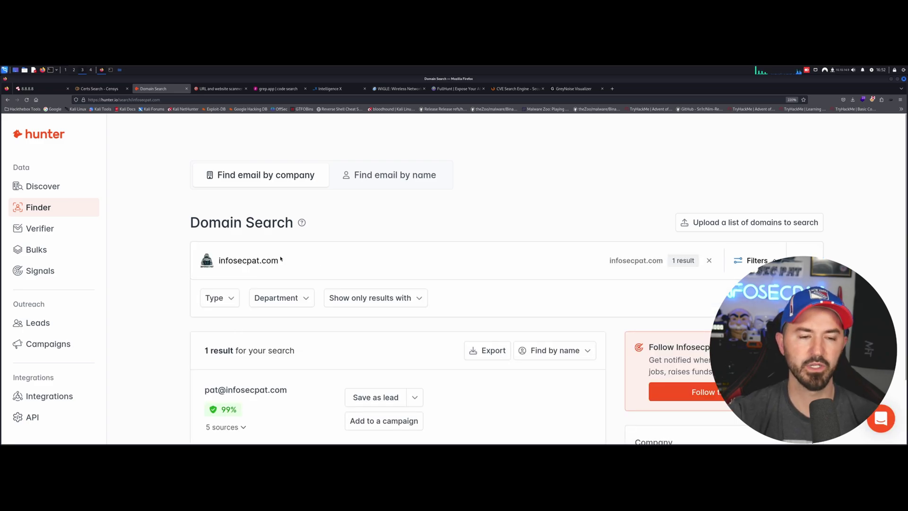
{"action": "scroll", "coordinate": [266, 282], "scroll_direction": "down", "scroll_amount": 3}
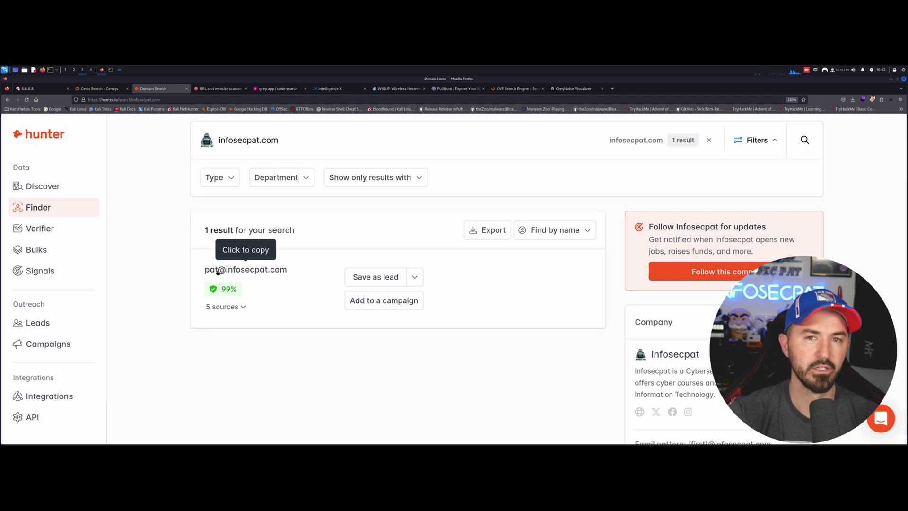
{"action": "left_click", "coordinate": [247, 271]}
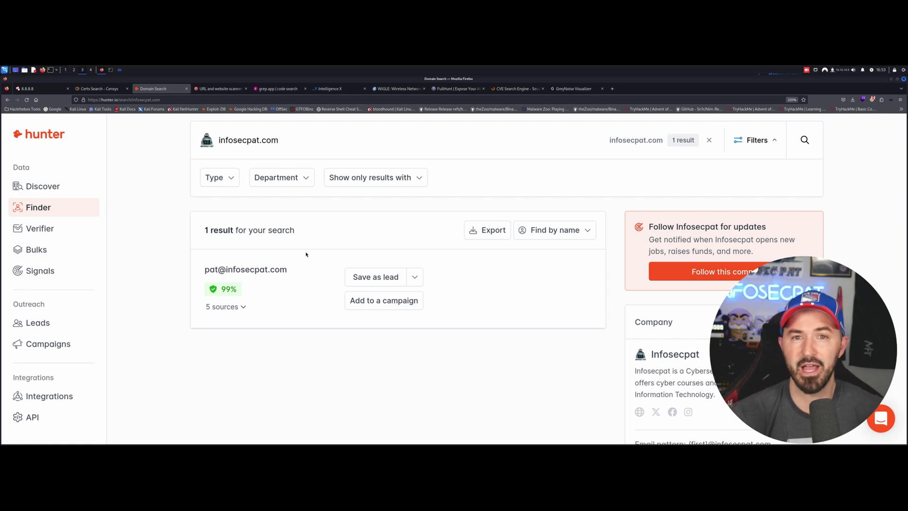
{"action": "scroll", "coordinate": [292, 166], "scroll_direction": "up", "scroll_amount": 3}
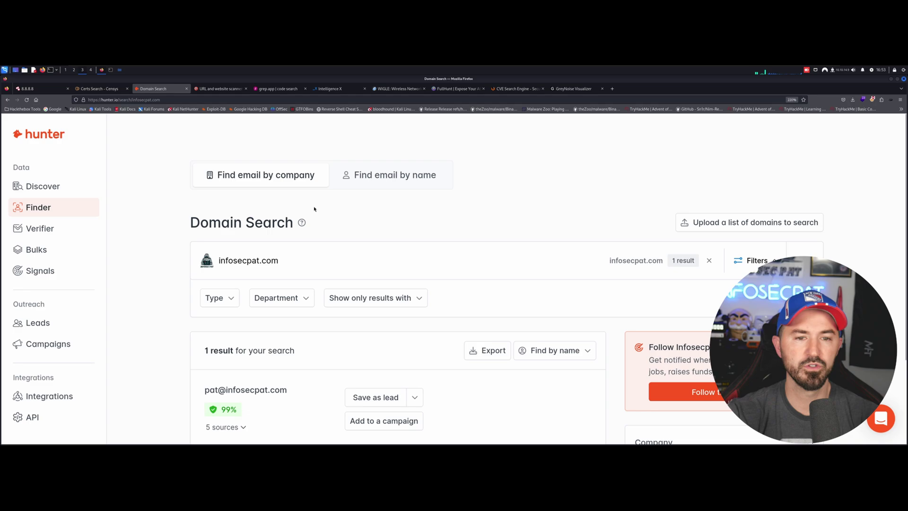
Step: Run a Hunter domain search for tesla.com and browse the contacts found
{"action": "left_click", "coordinate": [55, 207]}
{"action": "left_click", "coordinate": [283, 265]}
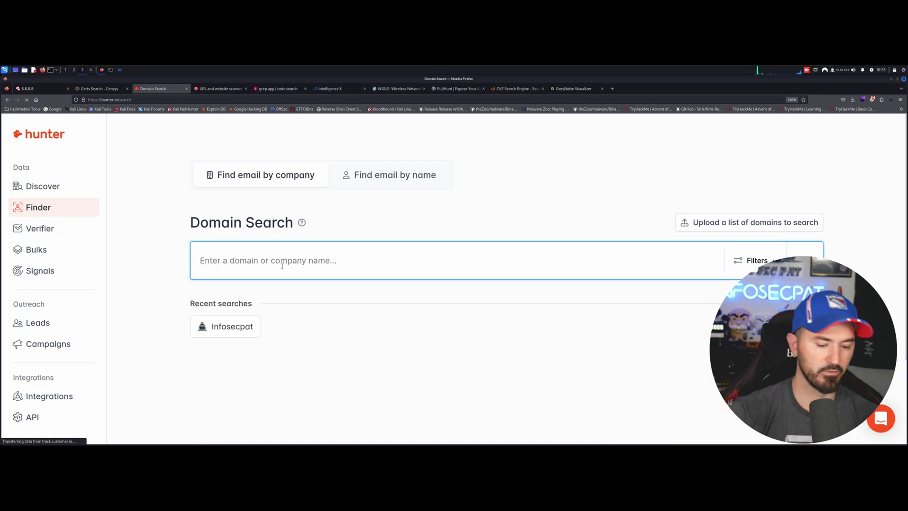
{"action": "type", "text": "tes"}
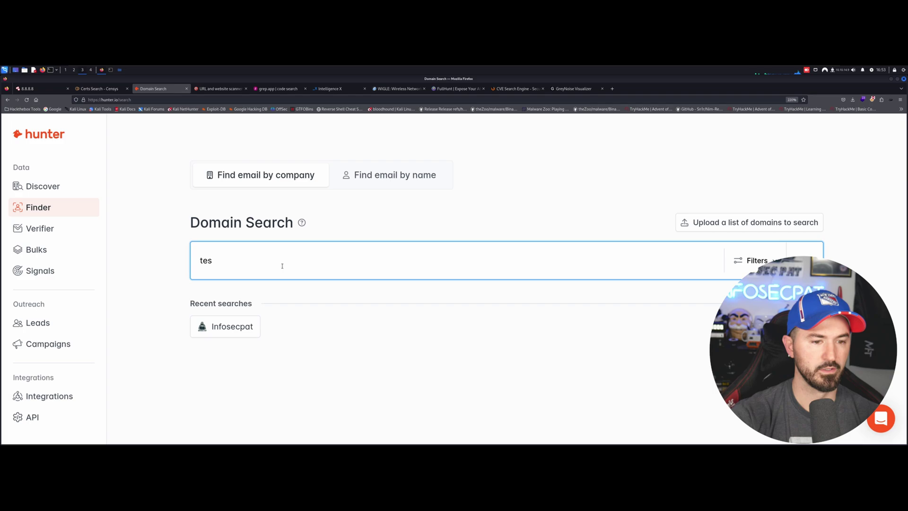
{"action": "type", "text": "k"}
{"action": "key", "text": "BackSpace"}
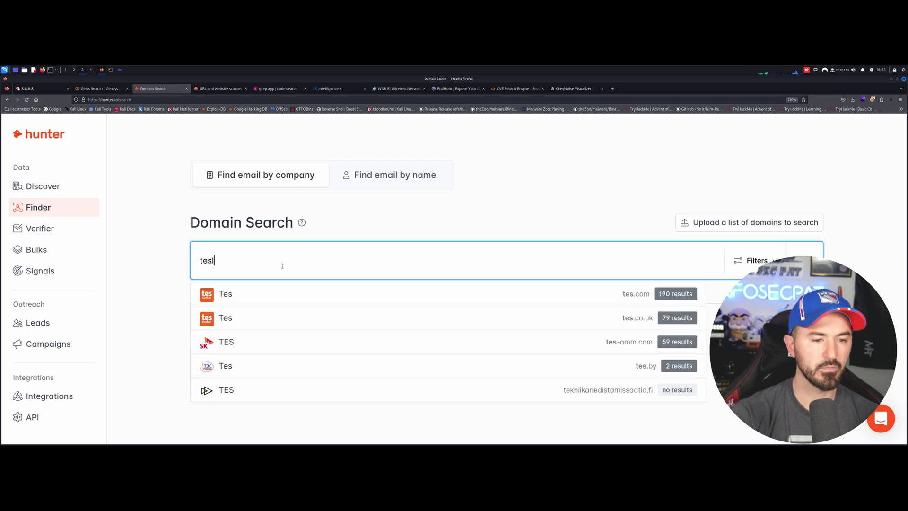
{"action": "type", "text": "la"}
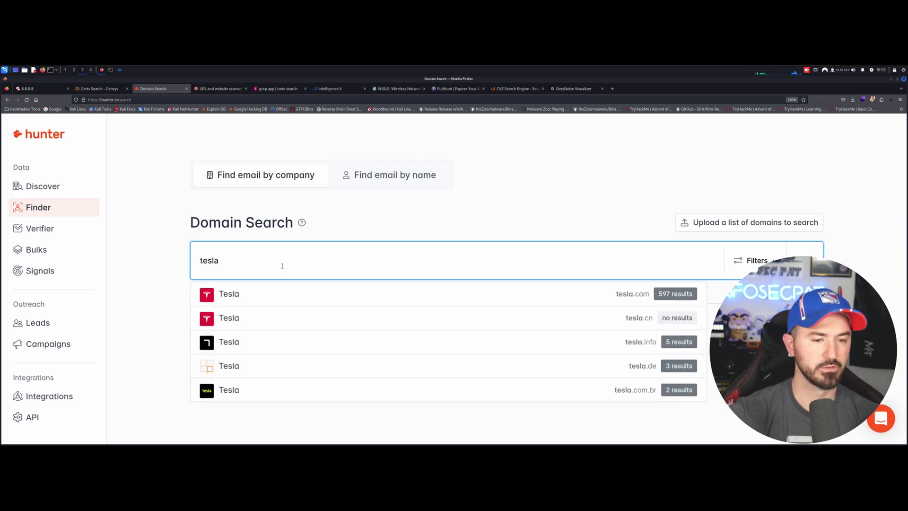
{"action": "left_click", "coordinate": [254, 297]}
{"action": "scroll", "coordinate": [152, 325], "scroll_direction": "down", "scroll_amount": 4}
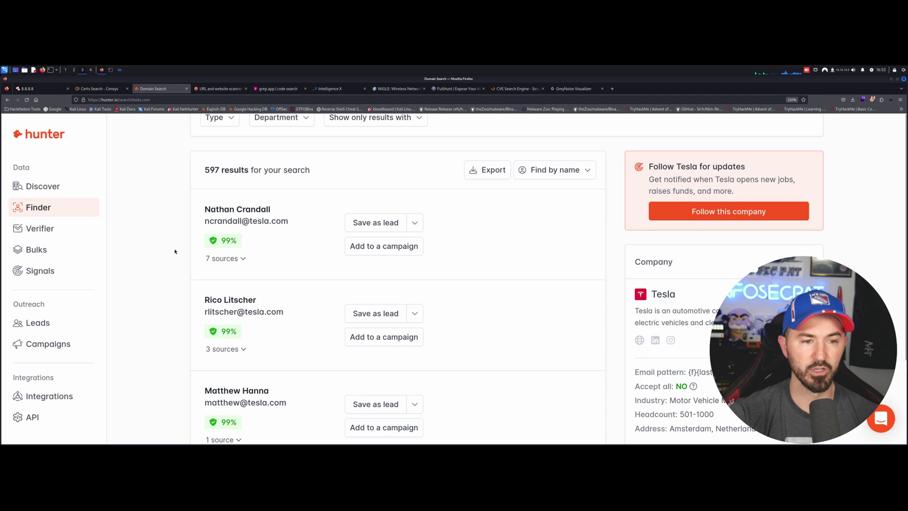
{"action": "scroll", "coordinate": [162, 264], "scroll_direction": "down", "scroll_amount": 3}
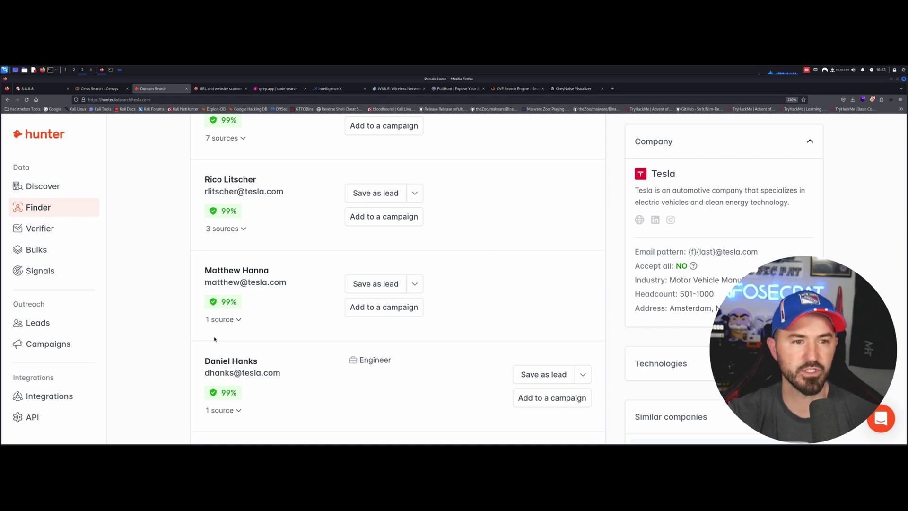
Step: Expand the source lists for two tesla.com contacts, including one with 13 sources
{"action": "left_click", "coordinate": [233, 230]}
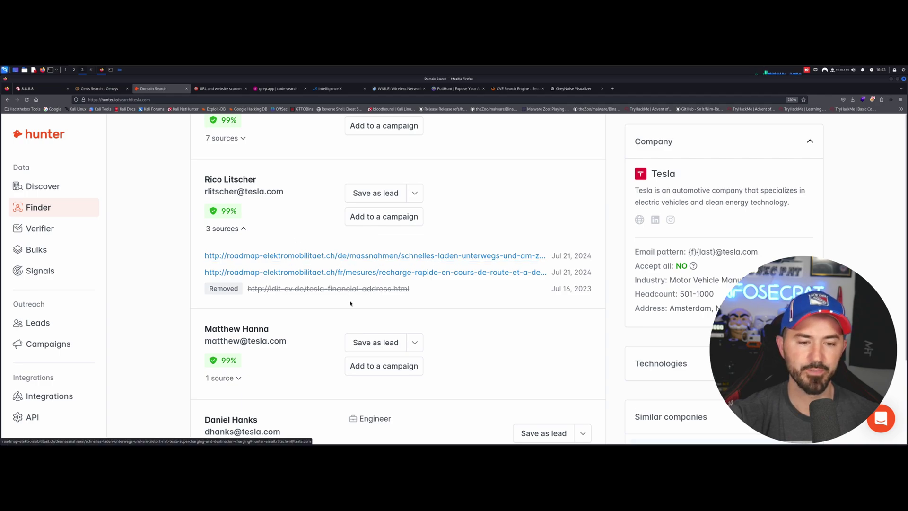
{"action": "scroll", "coordinate": [263, 302], "scroll_direction": "down", "scroll_amount": 10}
{"action": "scroll", "coordinate": [262, 302], "scroll_direction": "up", "scroll_amount": 3}
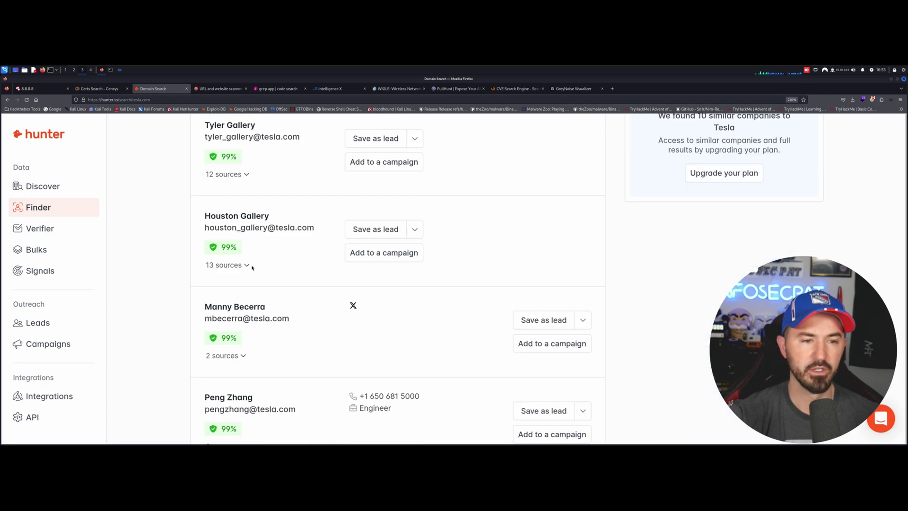
{"action": "left_click", "coordinate": [248, 289]}
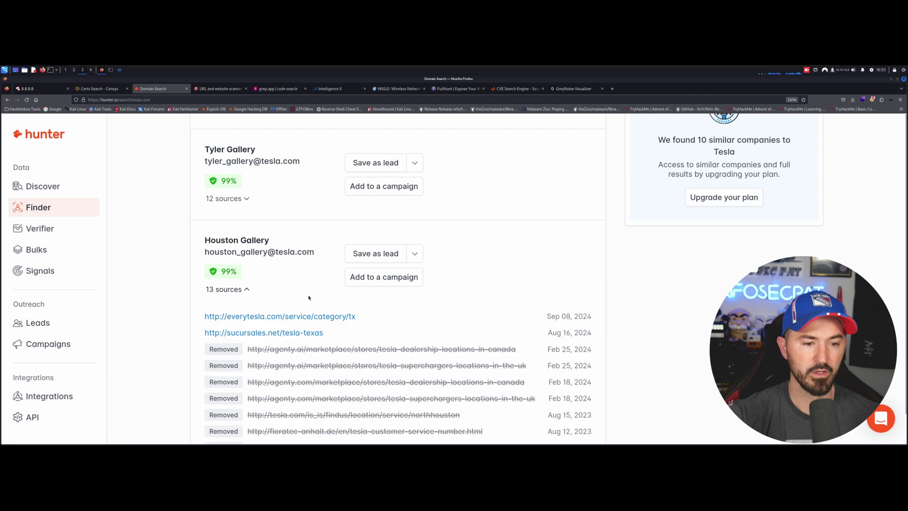
{"action": "scroll", "coordinate": [309, 297], "scroll_direction": "down", "scroll_amount": 1}
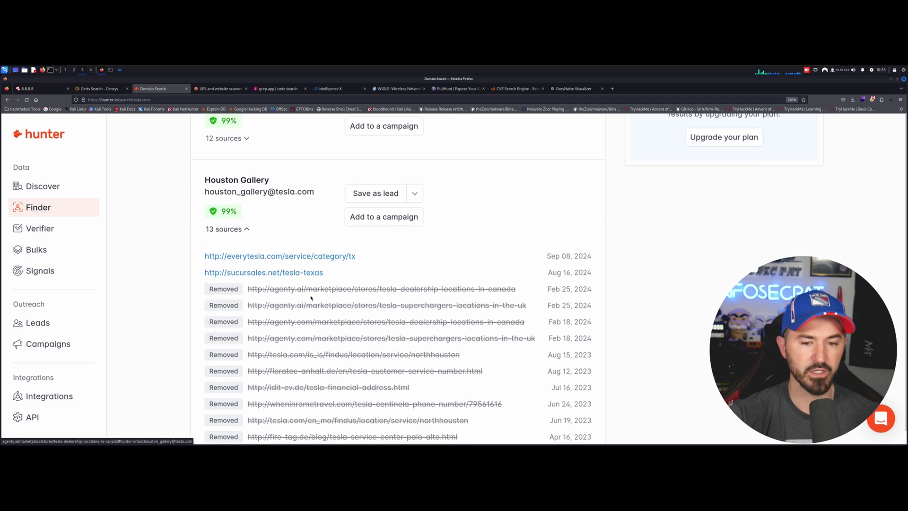
Step: Browse the urlscan.io homepage and its live Recent scans list, e.g. rajawd.biz and sedo.com
{"action": "left_click", "coordinate": [218, 89]}
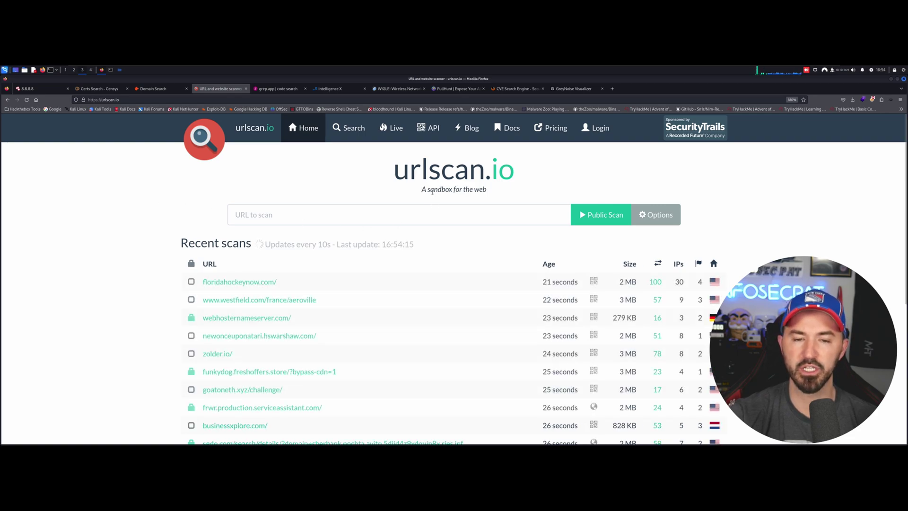
{"action": "left_click_drag", "start_coordinate": [426, 190], "coordinate": [490, 192]}
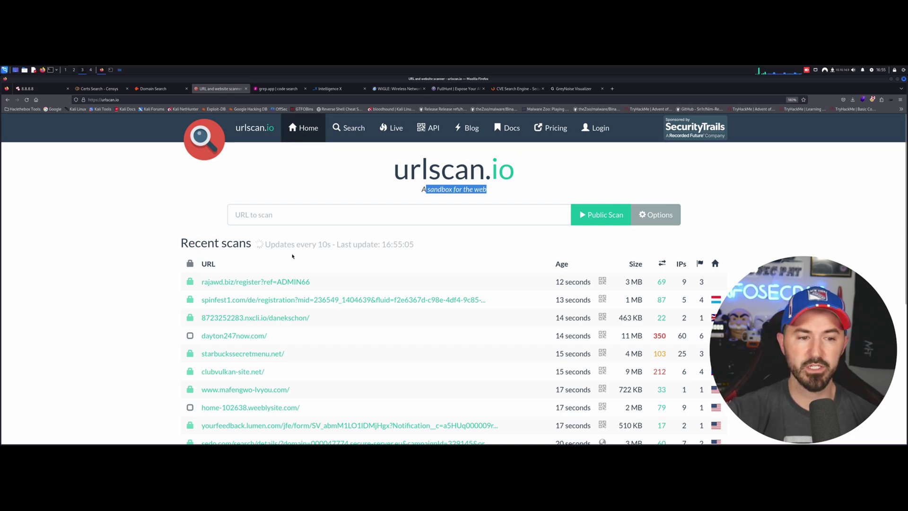
{"action": "scroll", "coordinate": [156, 289], "scroll_direction": "down", "scroll_amount": 3}
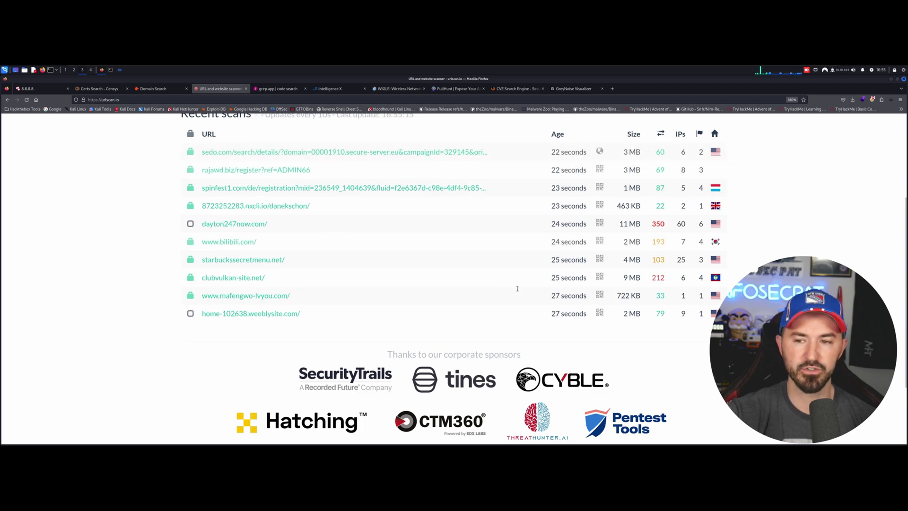
{"action": "scroll", "coordinate": [517, 289], "scroll_direction": "up", "scroll_amount": 3}
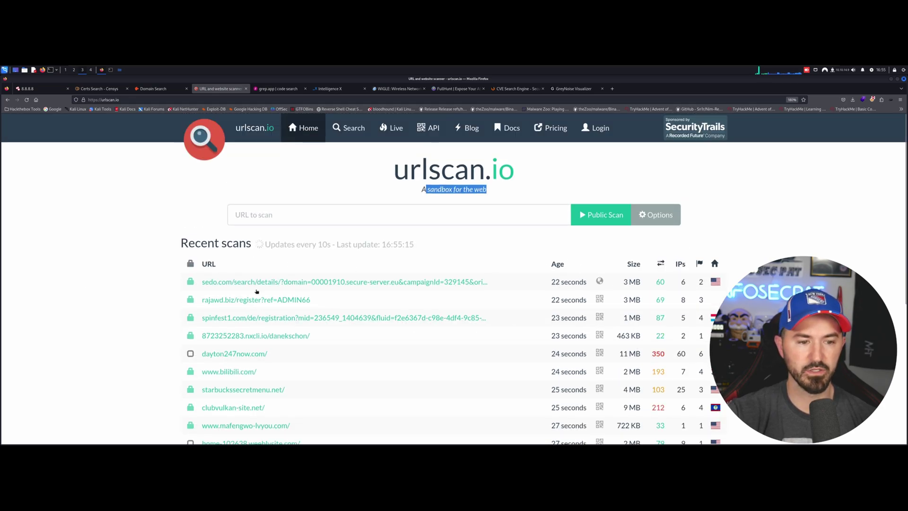
{"action": "left_click", "coordinate": [257, 283]}
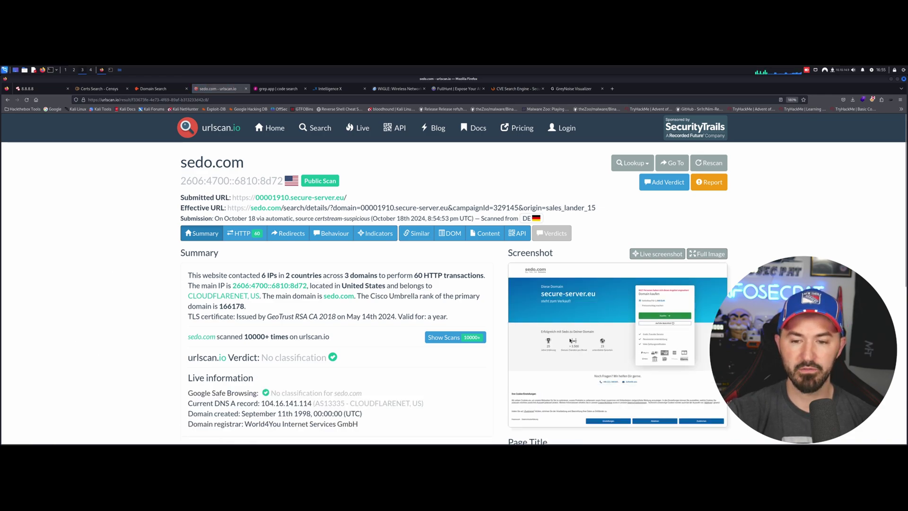
{"action": "scroll", "coordinate": [575, 304], "scroll_direction": "down", "scroll_amount": 2}
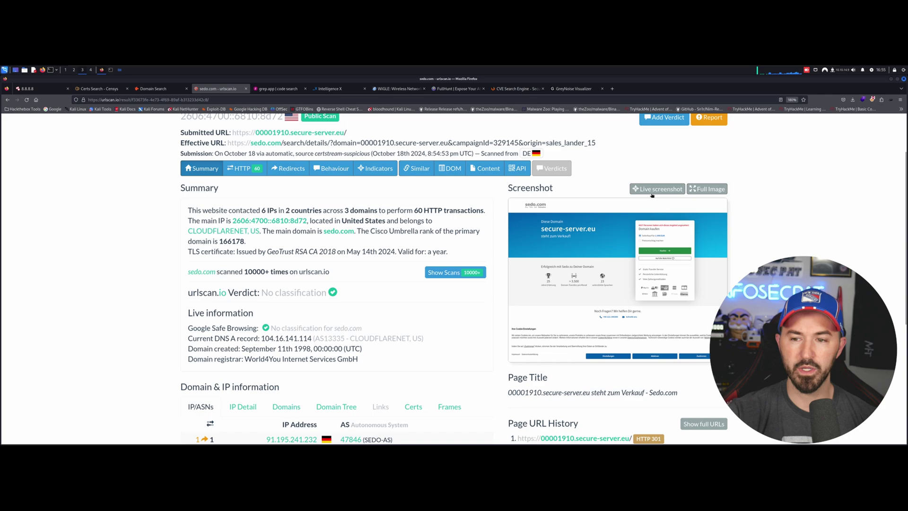
{"action": "scroll", "coordinate": [543, 293], "scroll_direction": "down", "scroll_amount": 4}
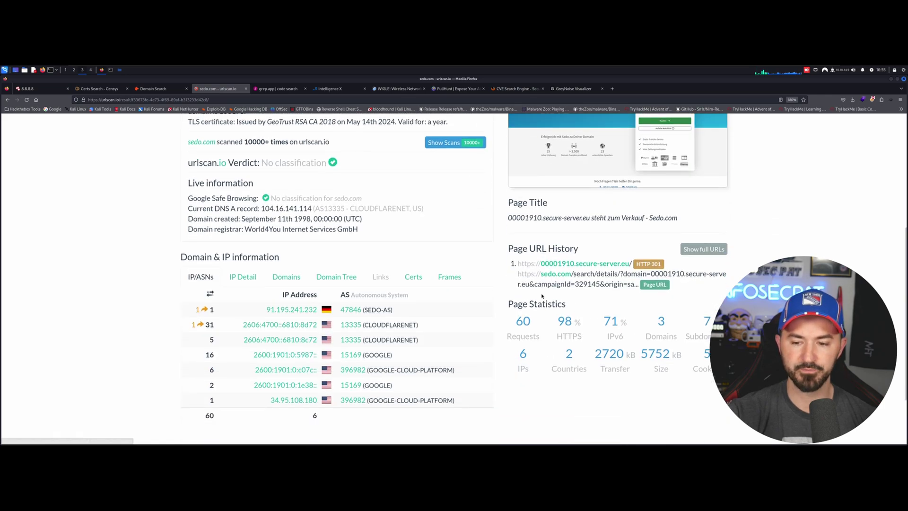
{"action": "left_click", "coordinate": [704, 250]}
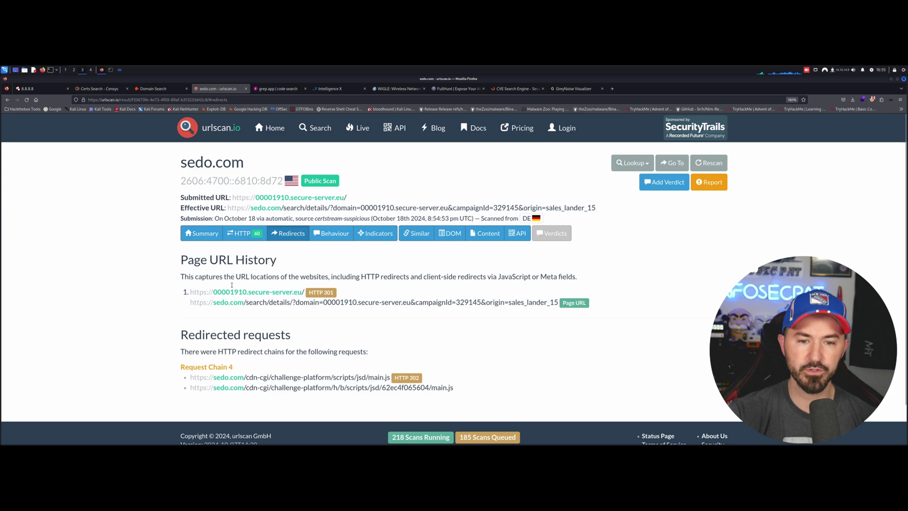
{"action": "left_click", "coordinate": [316, 234]}
{"action": "scroll", "coordinate": [282, 305], "scroll_direction": "down", "scroll_amount": 3}
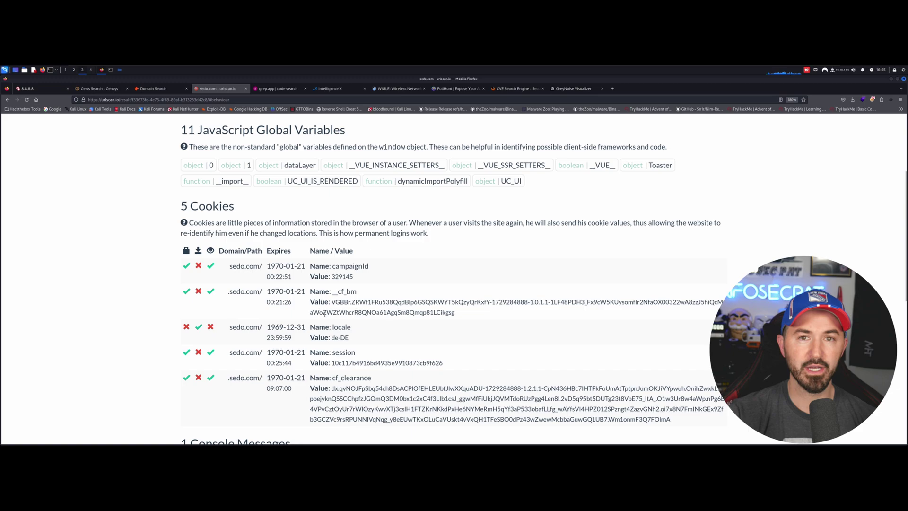
{"action": "scroll", "coordinate": [319, 326], "scroll_direction": "up", "scroll_amount": 3}
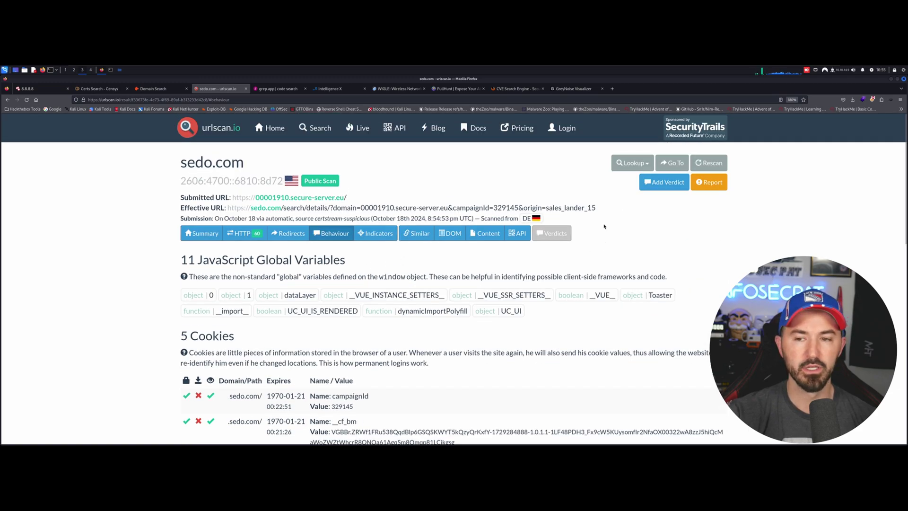
{"action": "left_click", "coordinate": [677, 164]}
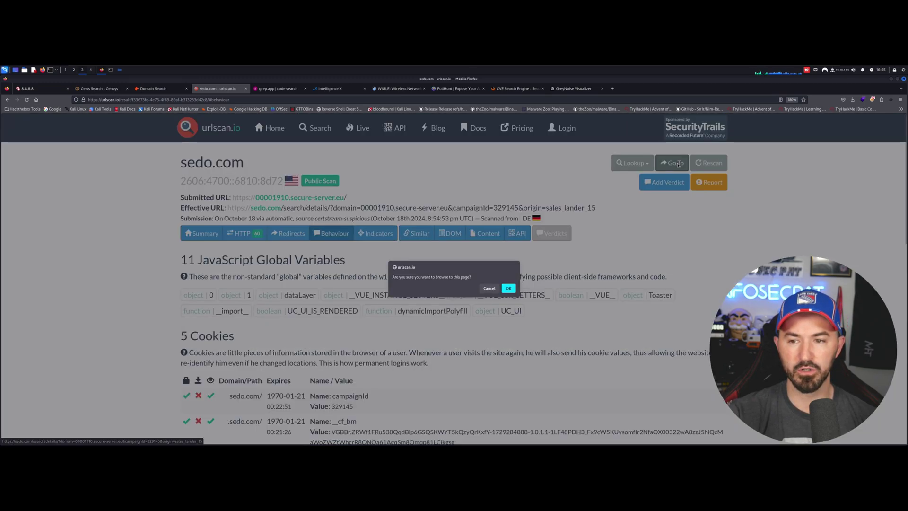
{"action": "left_click", "coordinate": [489, 288]}
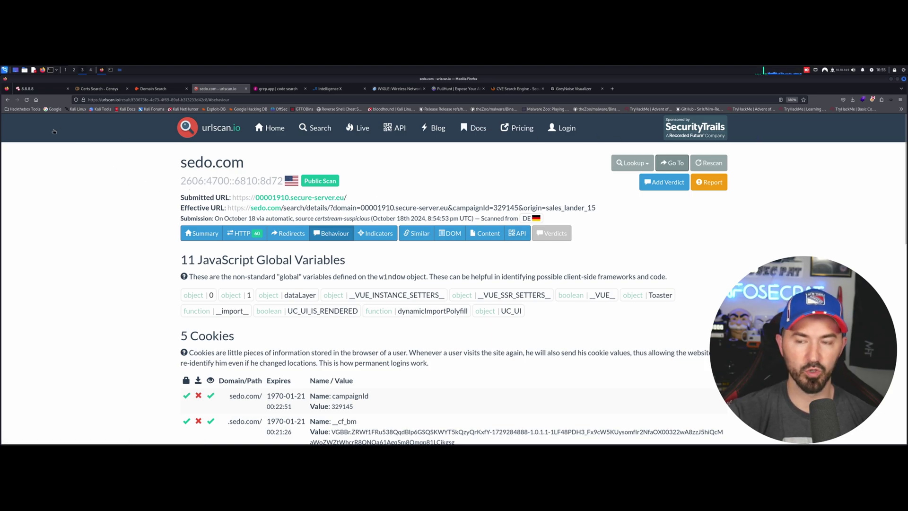
{"action": "left_click", "coordinate": [8, 99]}
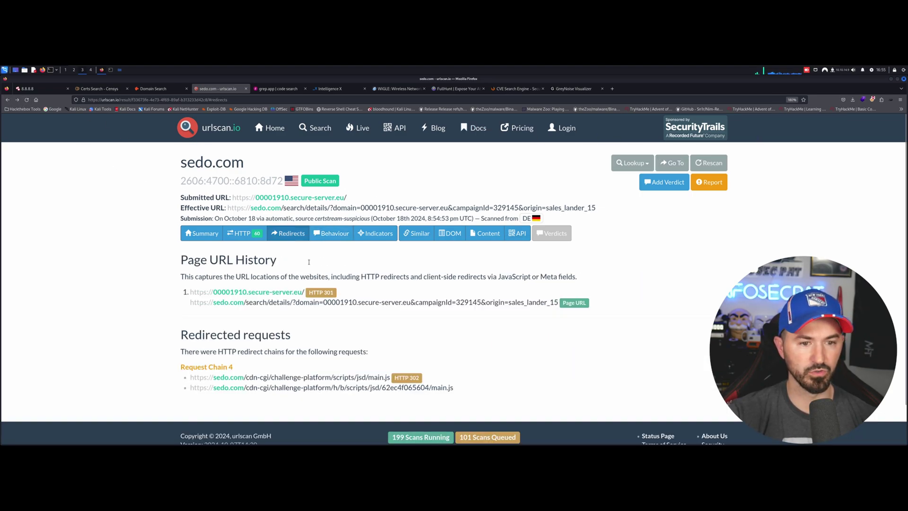
{"action": "left_click", "coordinate": [274, 132]}
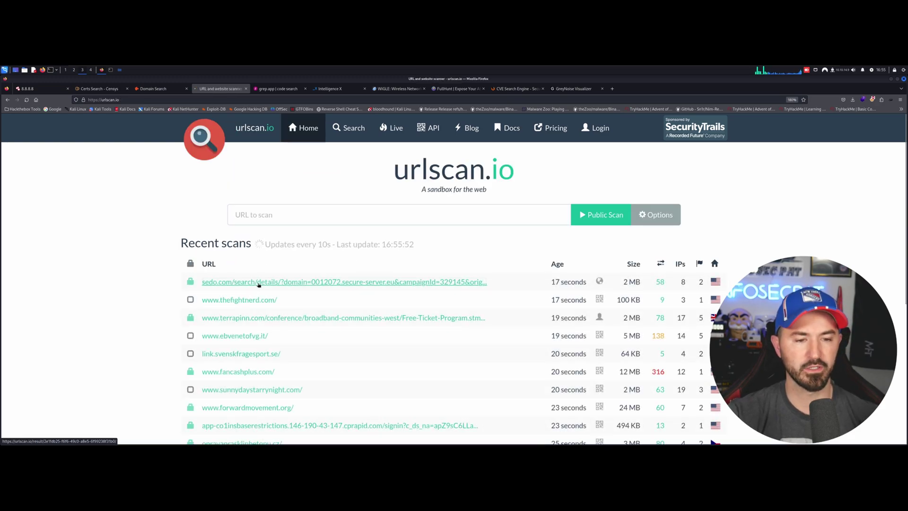
Step: Compare the newest sedo.com scan screenshot with live screenshots, then switch to grep.app
{"action": "left_click", "coordinate": [258, 282]}
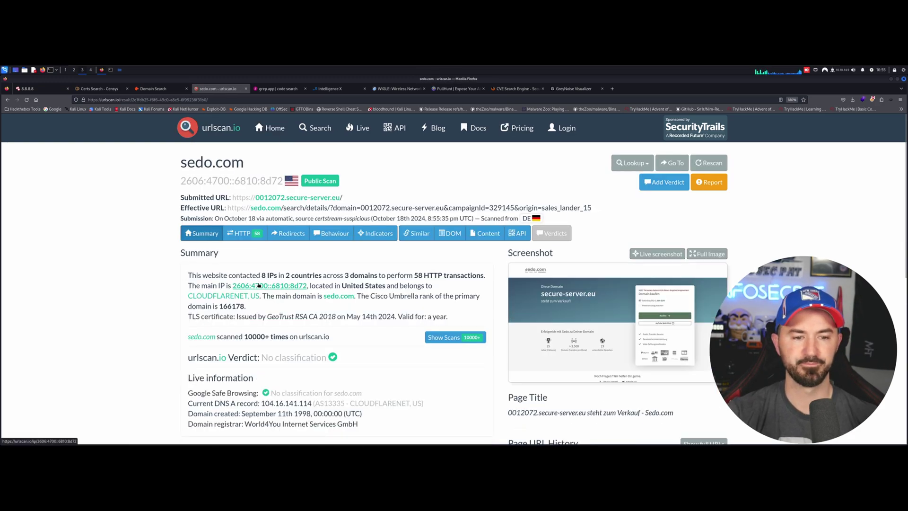
{"action": "left_click", "coordinate": [651, 256]}
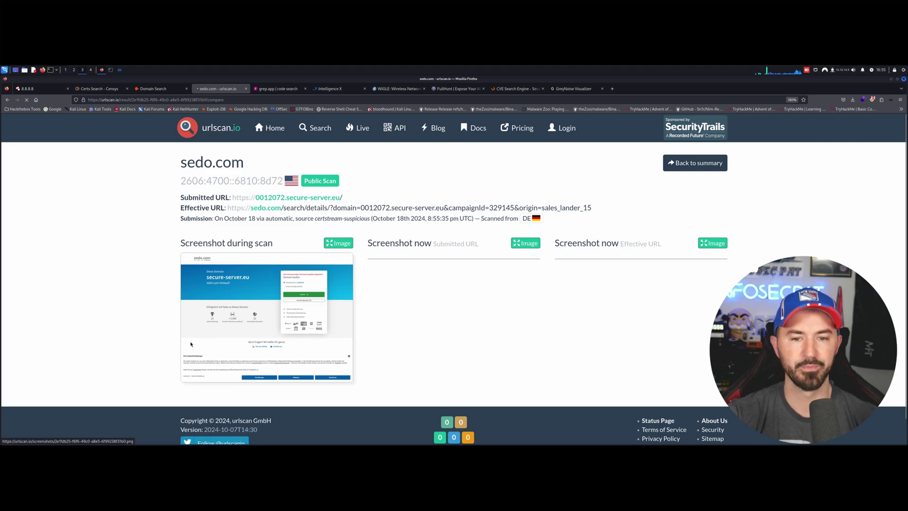
{"action": "left_click", "coordinate": [280, 303]}
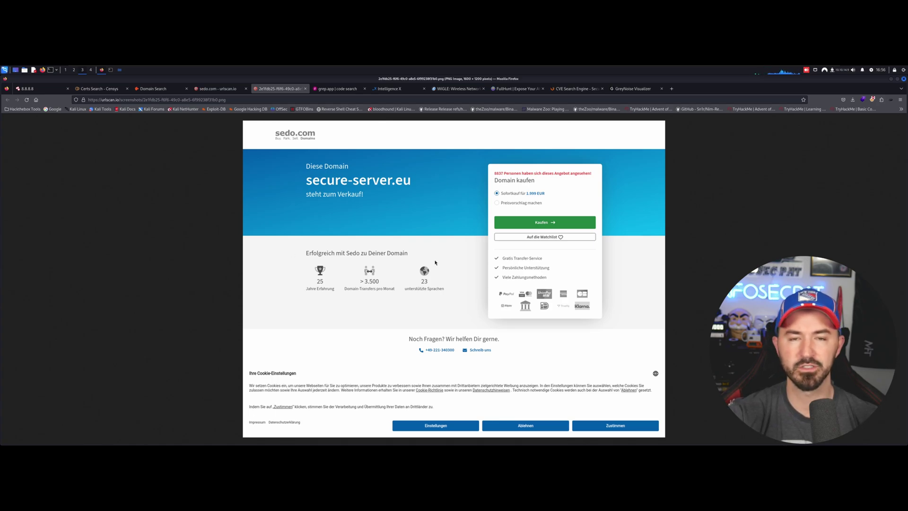
{"action": "left_click", "coordinate": [306, 90]}
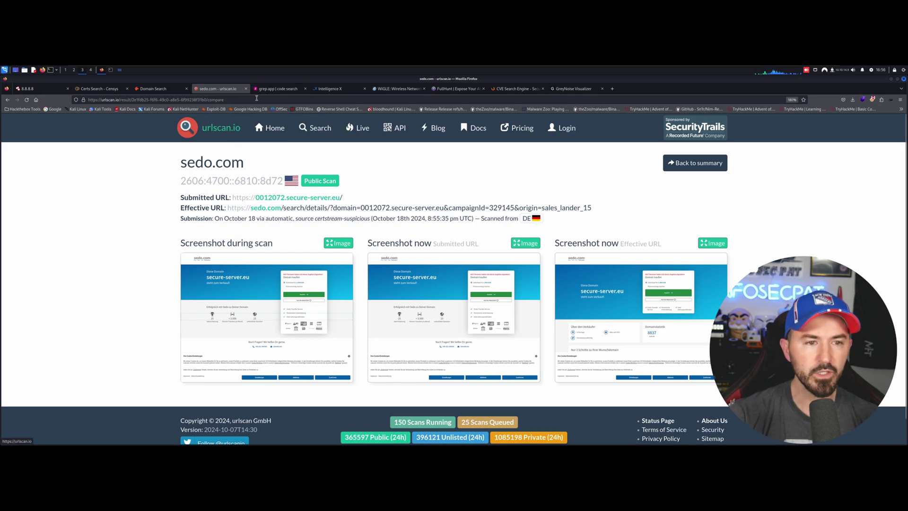
{"action": "left_click", "coordinate": [275, 90]}
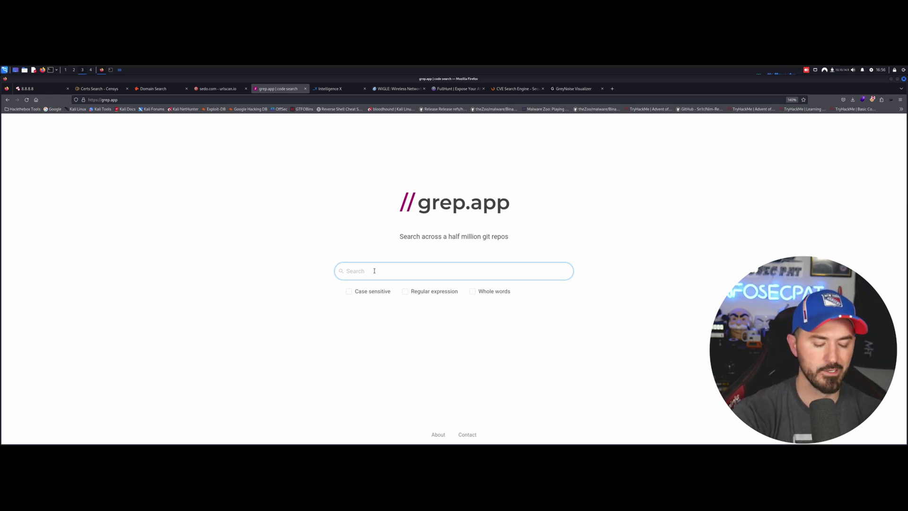
Step: Search grep.app for graphrunner: 304 results, led by mediapipe's graph_runner.ts with 74 matches
{"action": "type", "text": "gre"}
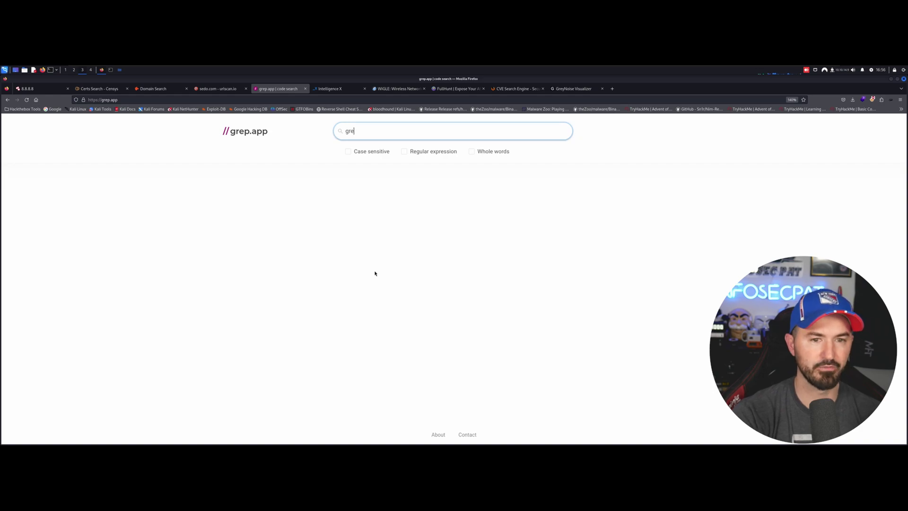
{"action": "key", "text": "BackSpace"}
{"action": "type", "text": "ap"}
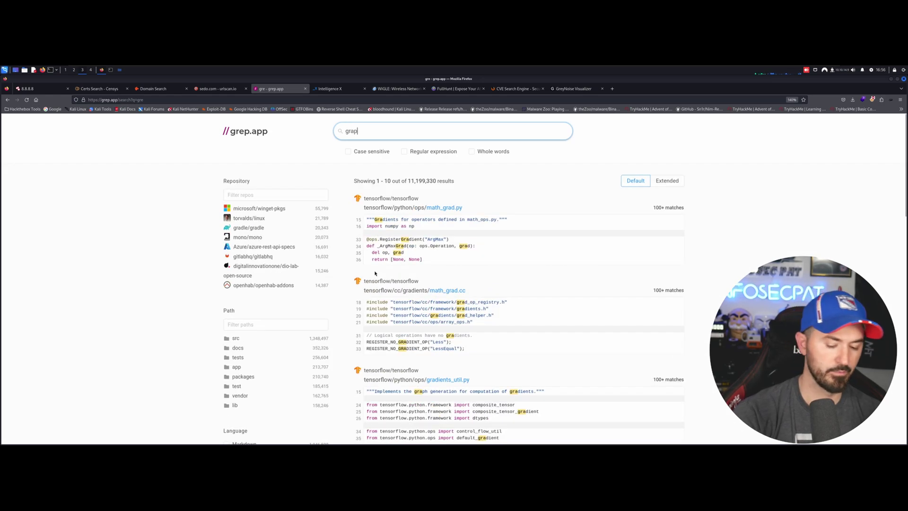
{"action": "type", "text": "hr"}
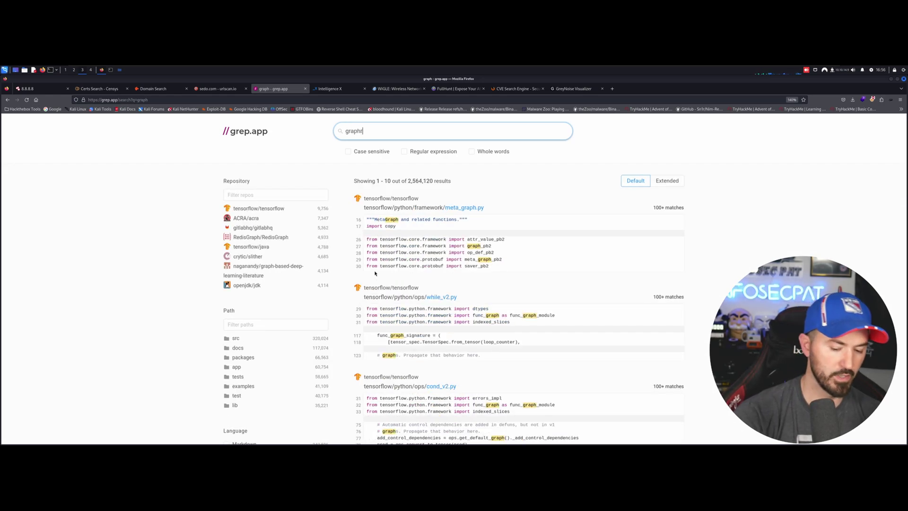
{"action": "type", "text": "unner"}
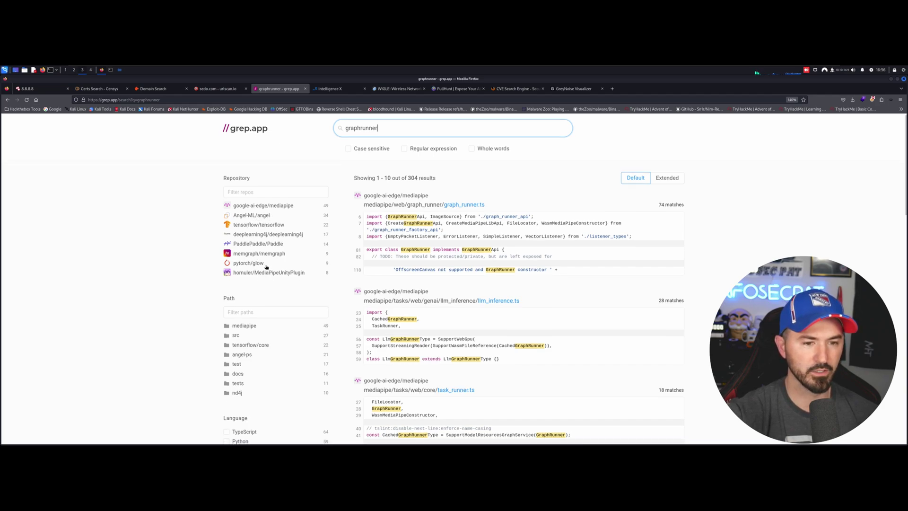
{"action": "scroll", "coordinate": [266, 263], "scroll_direction": "down", "scroll_amount": 3}
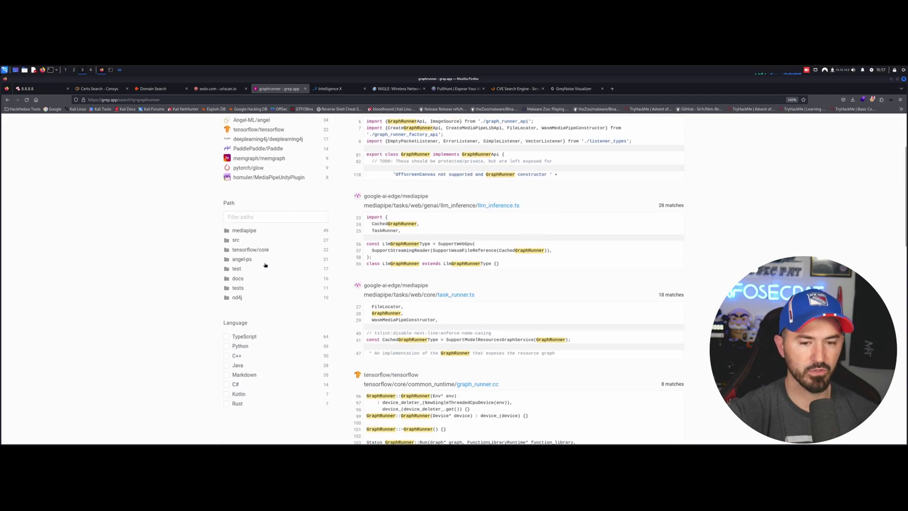
{"action": "scroll", "coordinate": [344, 297], "scroll_direction": "up", "scroll_amount": 3}
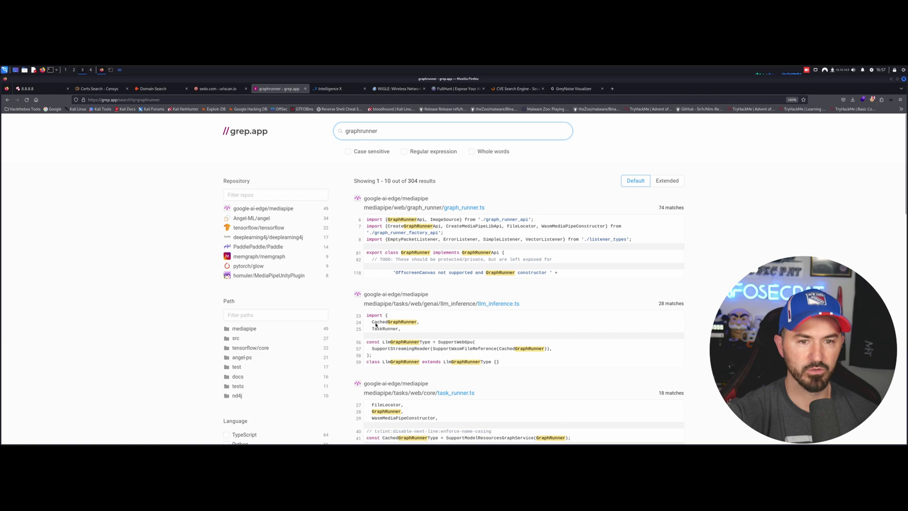
{"action": "scroll", "coordinate": [376, 325], "scroll_direction": "down", "scroll_amount": 2}
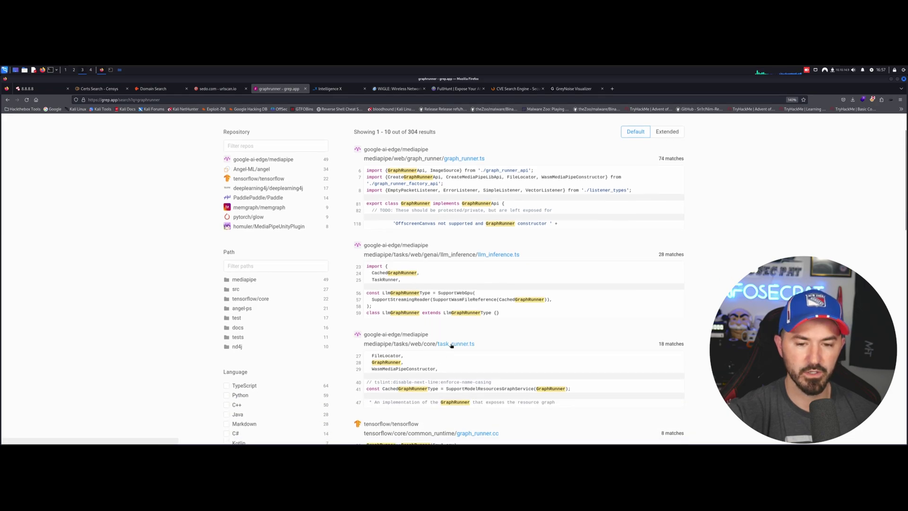
{"action": "scroll", "coordinate": [334, 170], "scroll_direction": "up", "scroll_amount": 2}
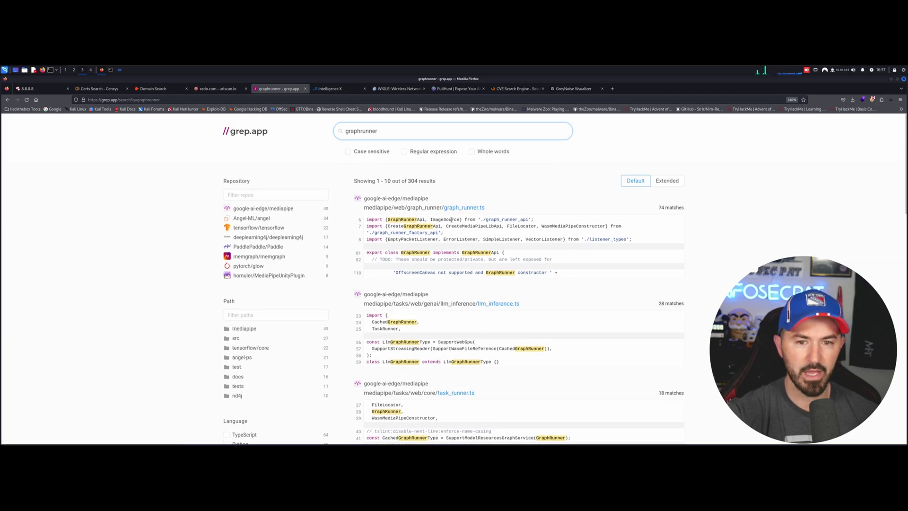
{"action": "left_click", "coordinate": [464, 207]}
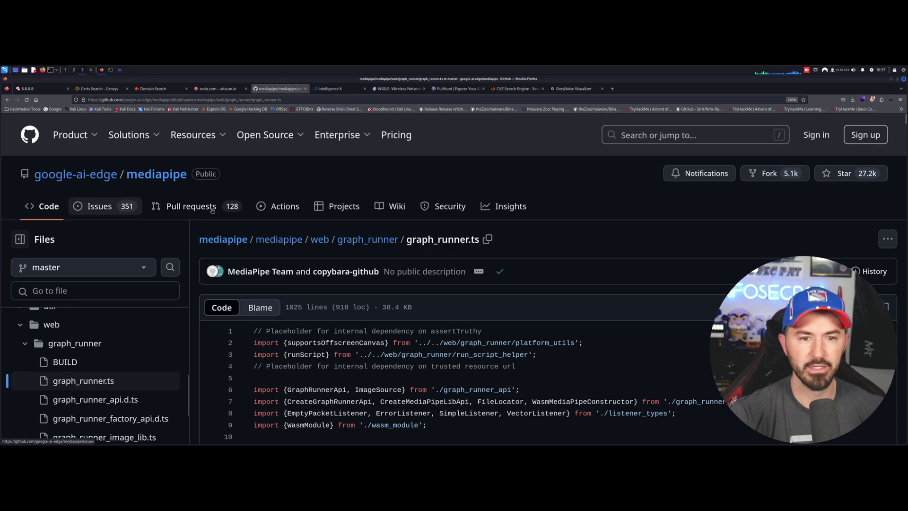
{"action": "left_click", "coordinate": [5, 99]}
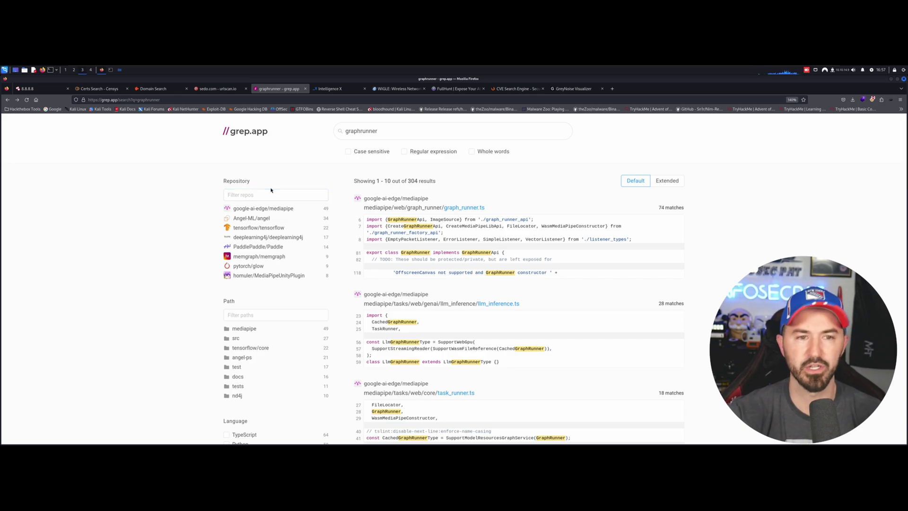
Step: Replace the grep.app query with 'tcm security' and scroll through its 28 code results
{"action": "double_click", "coordinate": [362, 131]}
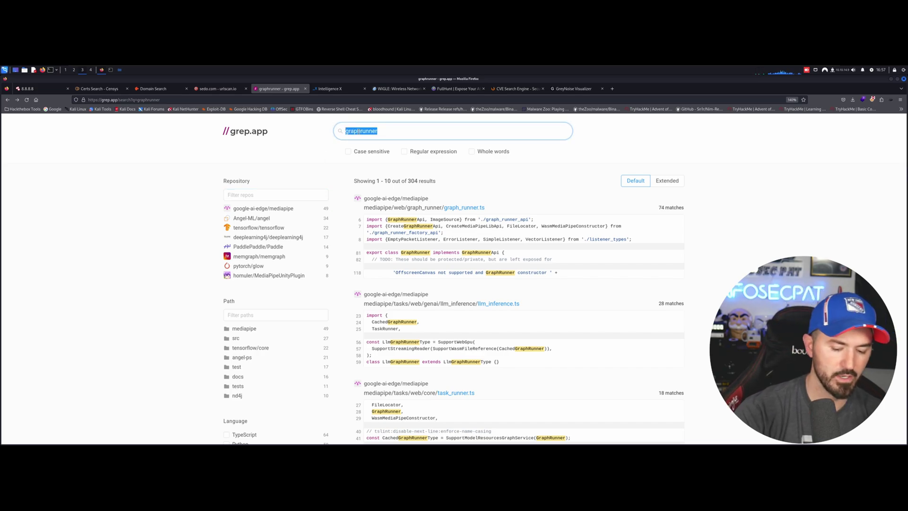
{"action": "type", "text": "infsoecp"}
{"action": "key", "text": "BackSpace"}
{"action": "key", "text": "BackSpace"}
{"action": "key", "text": "BackSpace"}
{"action": "key", "text": "BackSpace"}
{"action": "key", "text": "BackSpace"}
{"action": "key", "text": "BackSpace"}
{"action": "key", "text": "BackSpace"}
{"action": "key", "text": "BackSpace"}
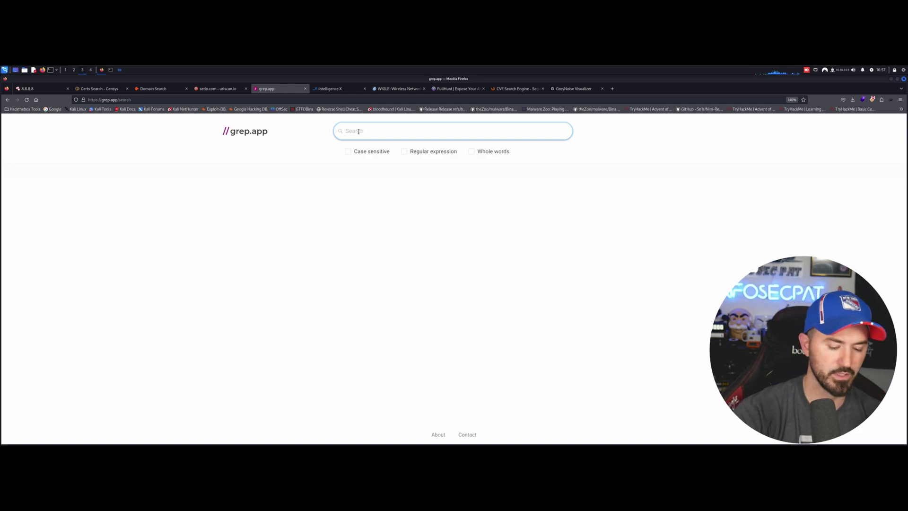
{"action": "type", "text": "tcm"}
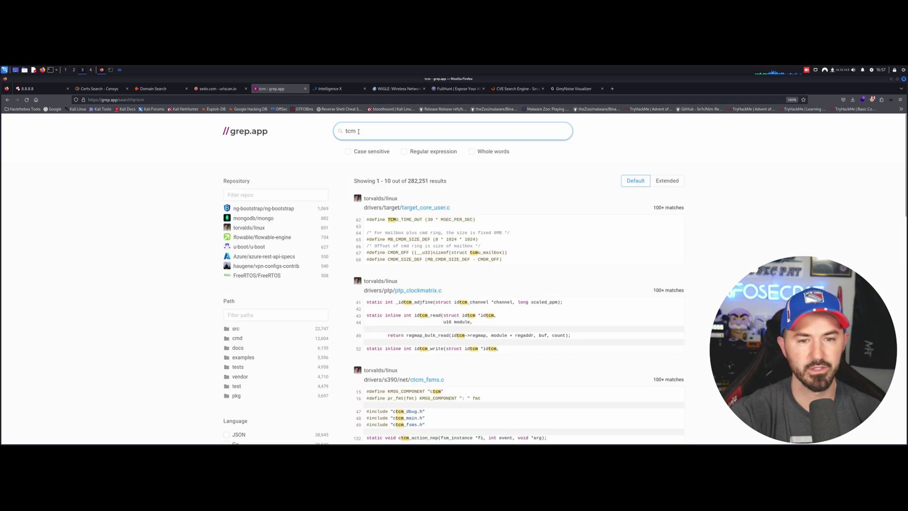
{"action": "type", "text": " secr"}
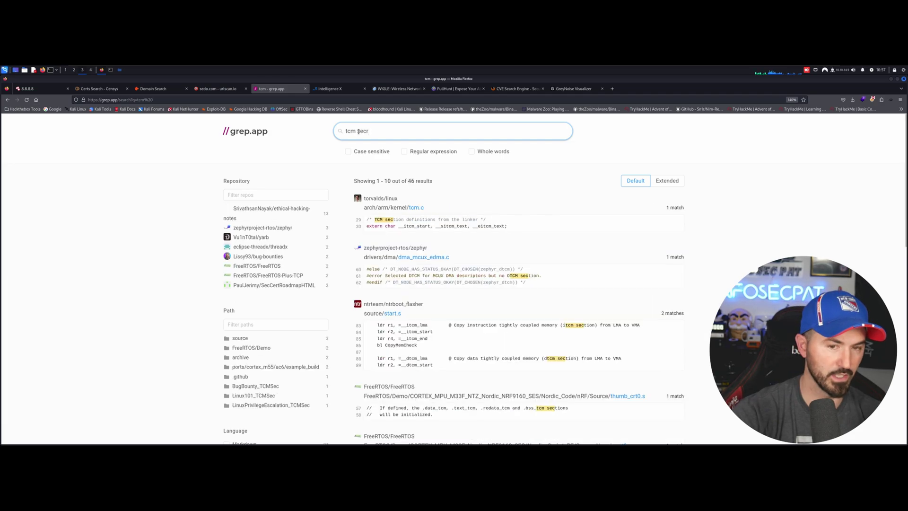
{"action": "key", "text": "BackSpace"}
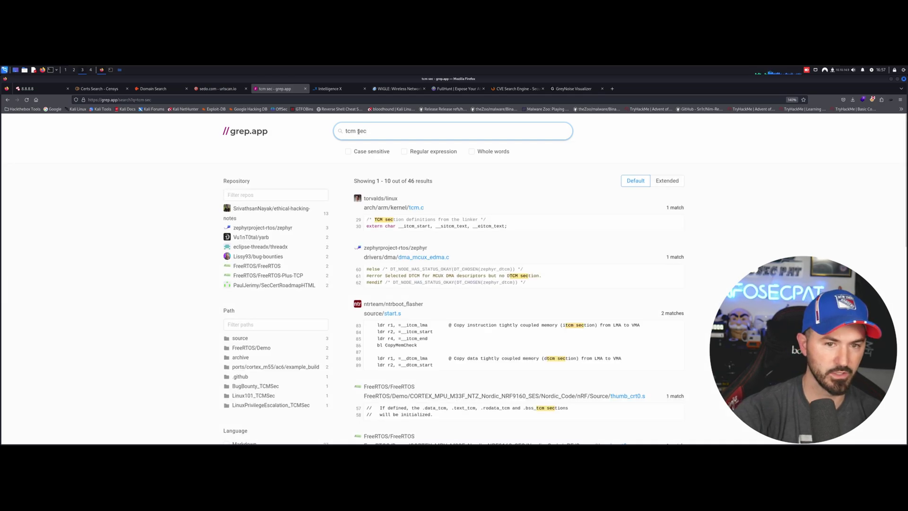
{"action": "type", "text": "urity"}
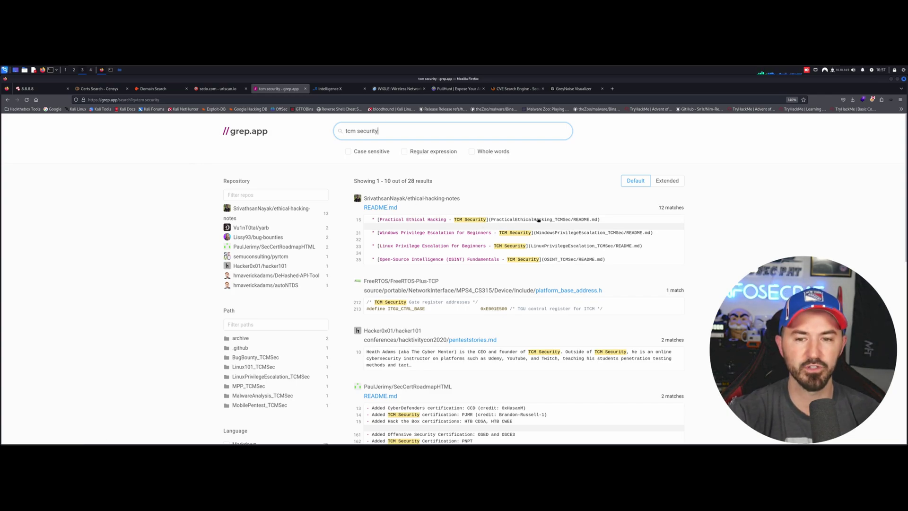
{"action": "scroll", "coordinate": [535, 225], "scroll_direction": "down", "scroll_amount": 3}
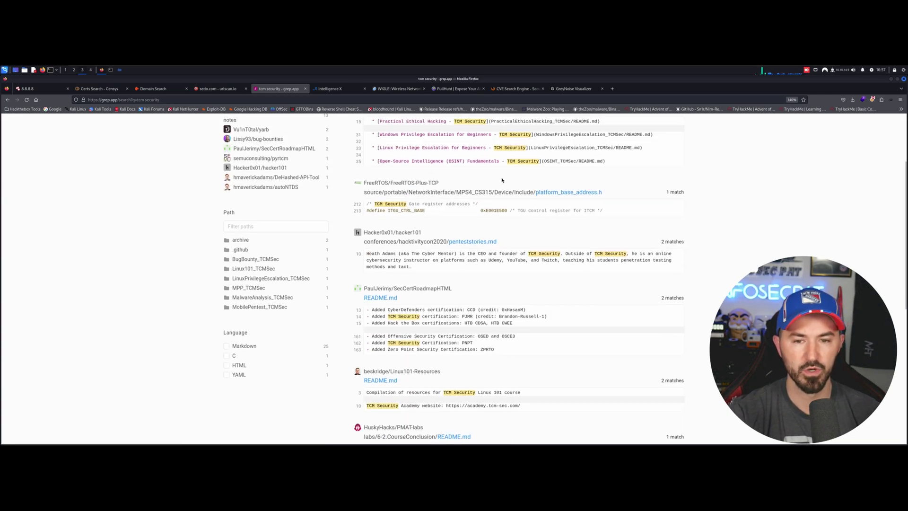
{"action": "scroll", "coordinate": [435, 176], "scroll_direction": "up", "scroll_amount": 3}
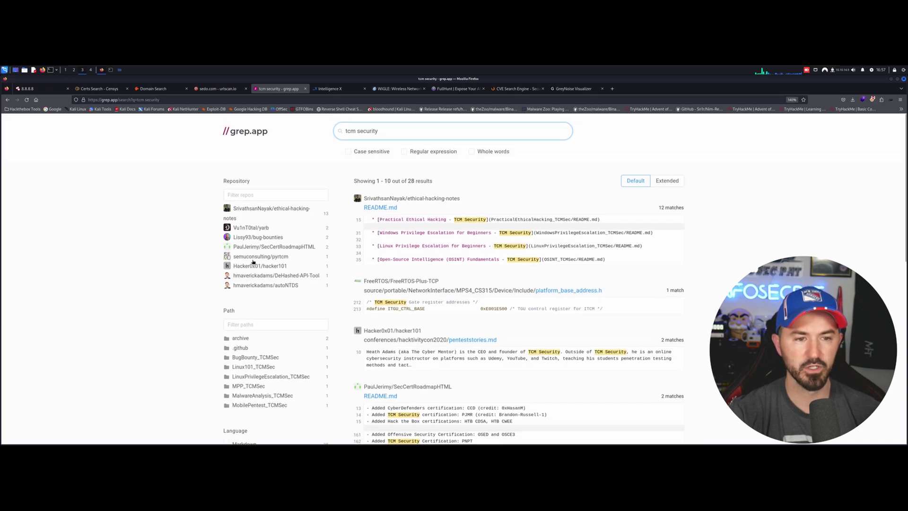
{"action": "scroll", "coordinate": [407, 280], "scroll_direction": "down", "scroll_amount": 3}
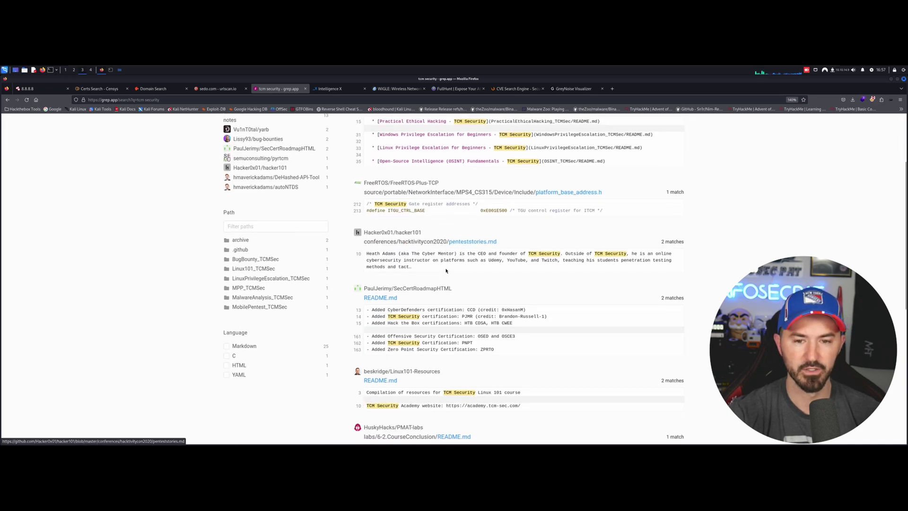
{"action": "scroll", "coordinate": [388, 275], "scroll_direction": "up", "scroll_amount": 2}
{"action": "scroll", "coordinate": [388, 275], "scroll_direction": "up", "scroll_amount": 1}
Step: Search grep.app for 'pimpmykali', glance at the pimpmykali GitHub README, then return to the results
{"action": "left_click_drag", "start_coordinate": [387, 131], "coordinate": [331, 126]}
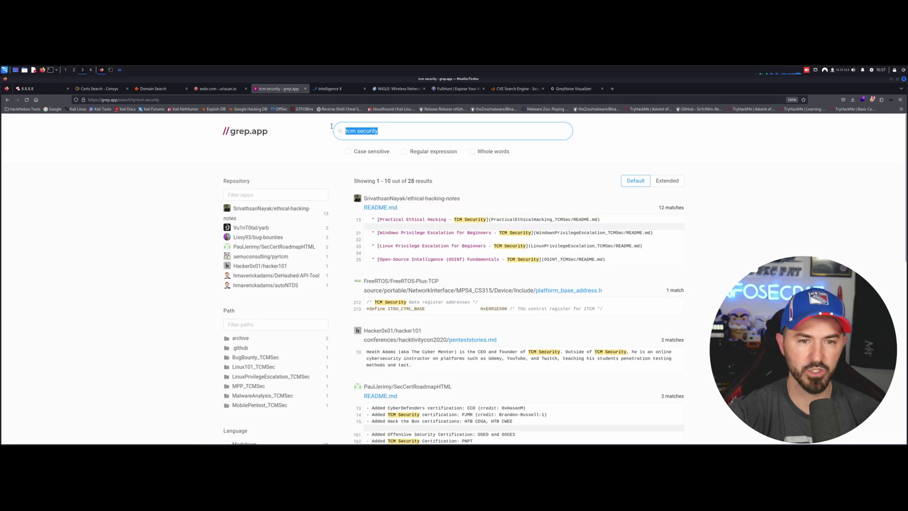
{"action": "type", "text": "pim"}
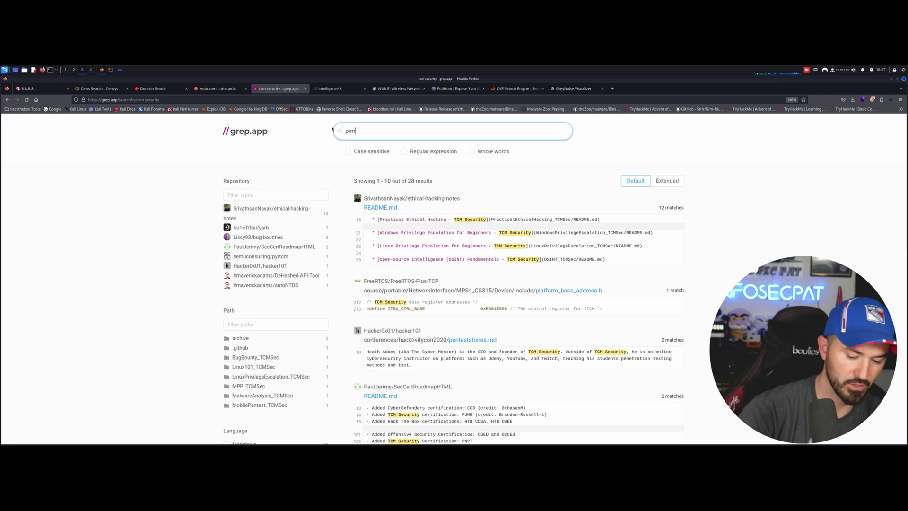
{"action": "type", "text": "p"}
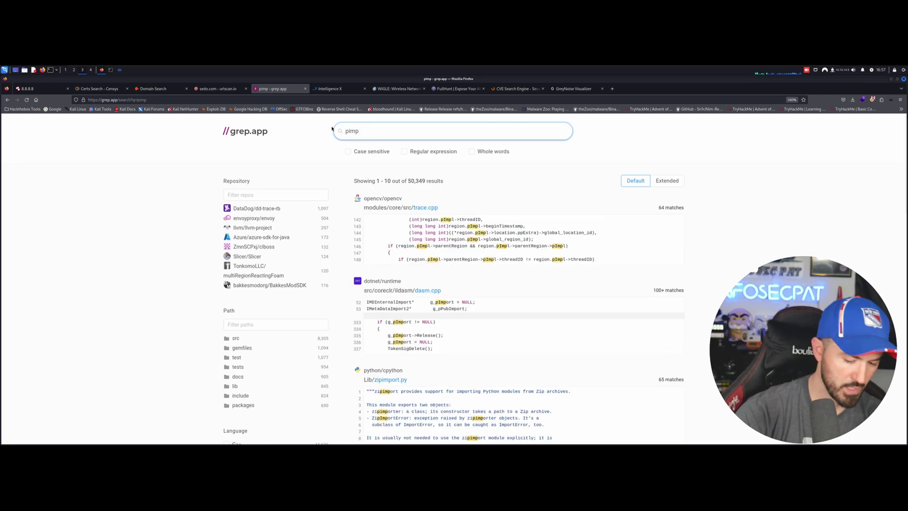
{"action": "type", "text": "mykali"}
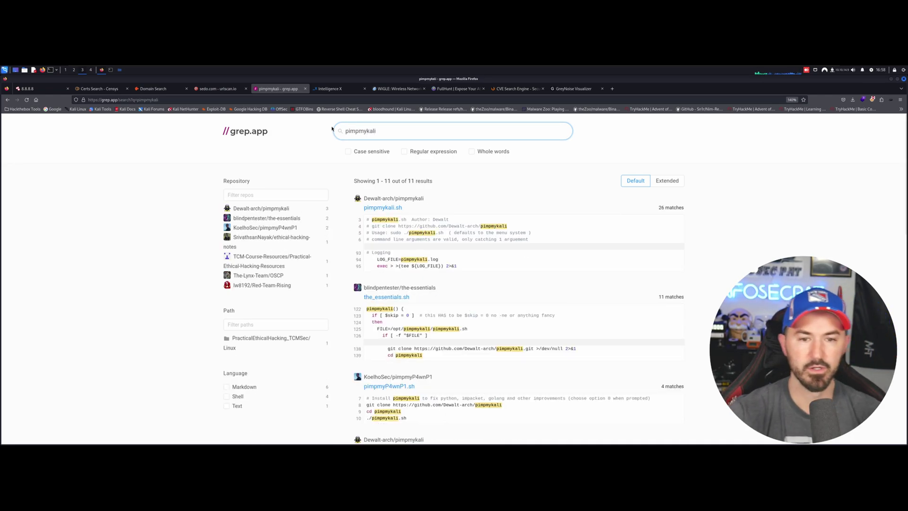
{"action": "left_click", "coordinate": [409, 201]}
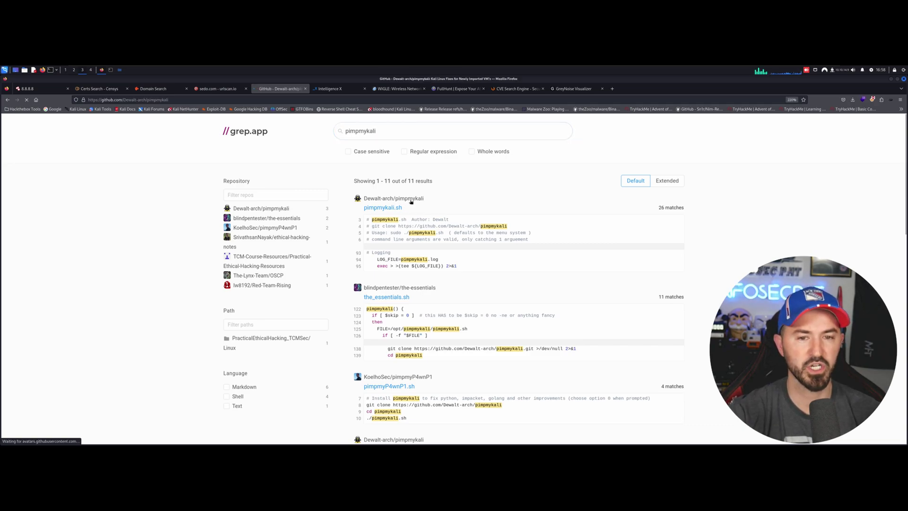
{"action": "scroll", "coordinate": [291, 124], "scroll_direction": "down", "scroll_amount": 6}
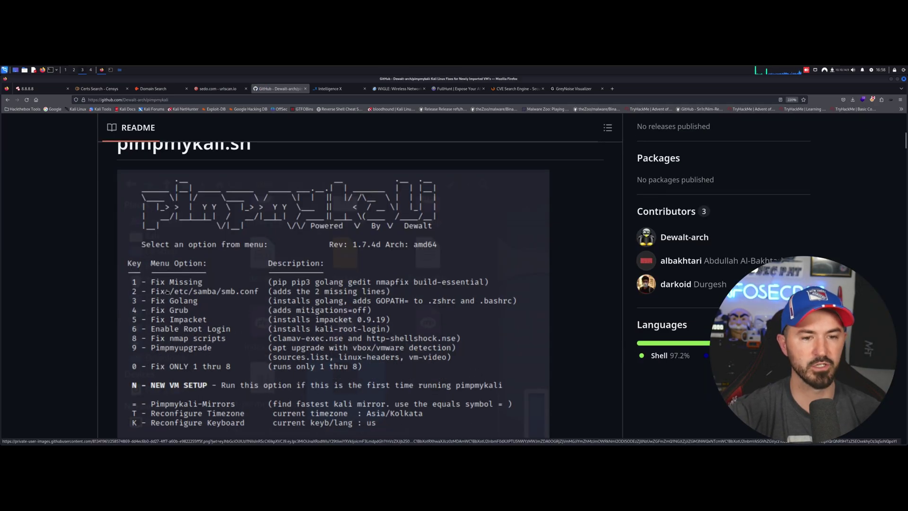
{"action": "left_click", "coordinate": [7, 100]}
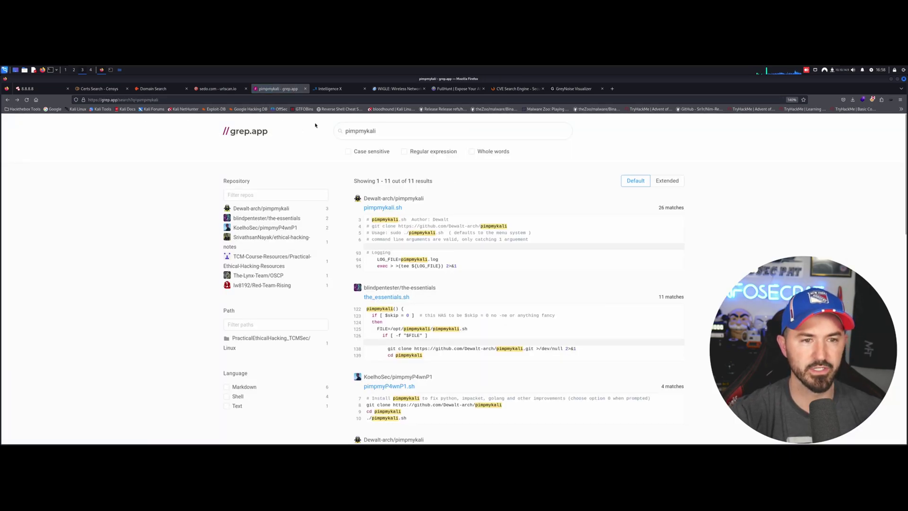
Step: Search Intelligence X for leaked data on infosecpat.com
{"action": "left_click", "coordinate": [325, 91]}
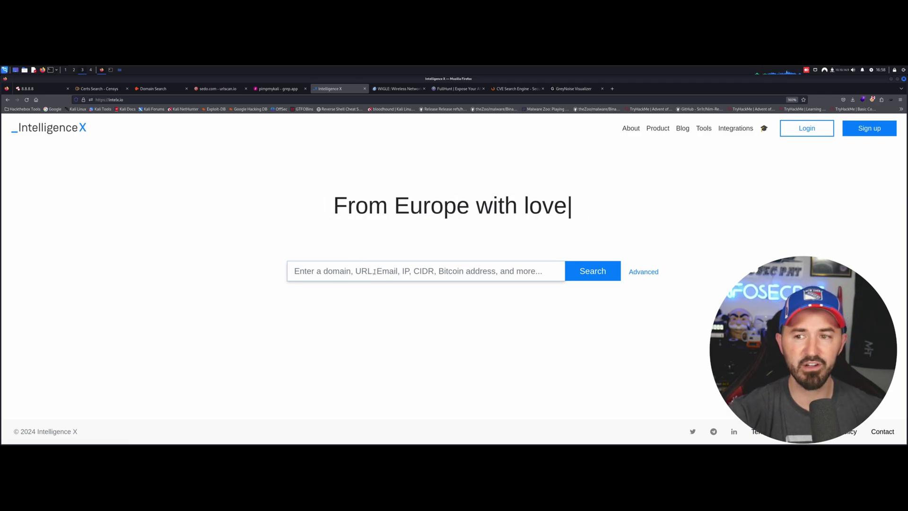
{"action": "type", "text": "infsoe"}
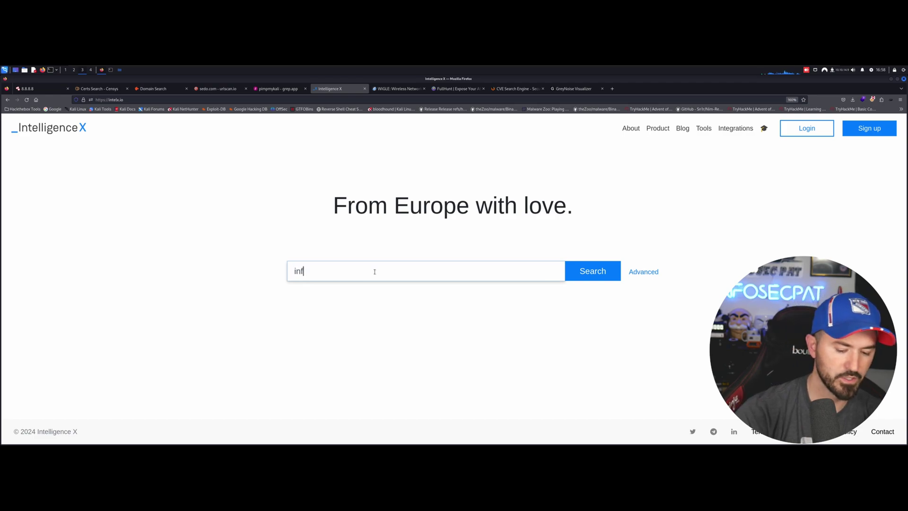
{"action": "key", "text": "BackSpace"}
{"action": "key", "text": "BackSpace"}
{"action": "key", "text": "BackSpace"}
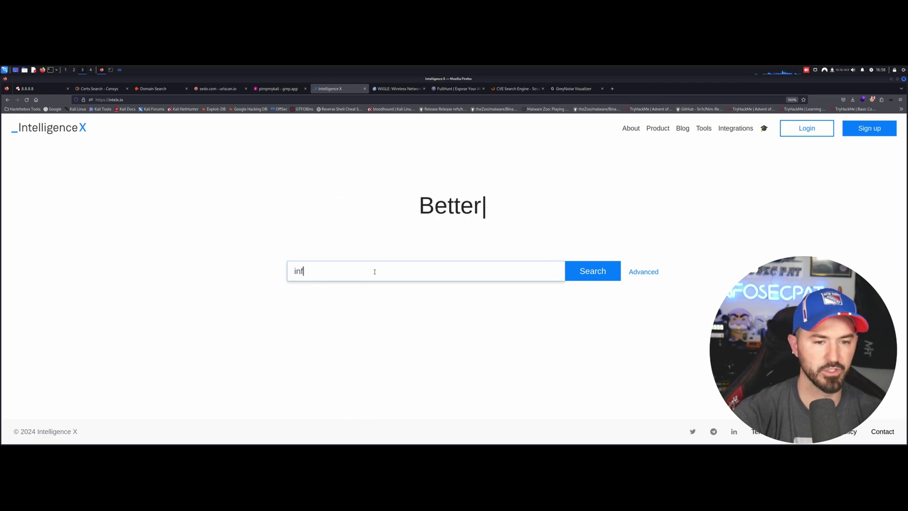
{"action": "type", "text": "osecpat.c"}
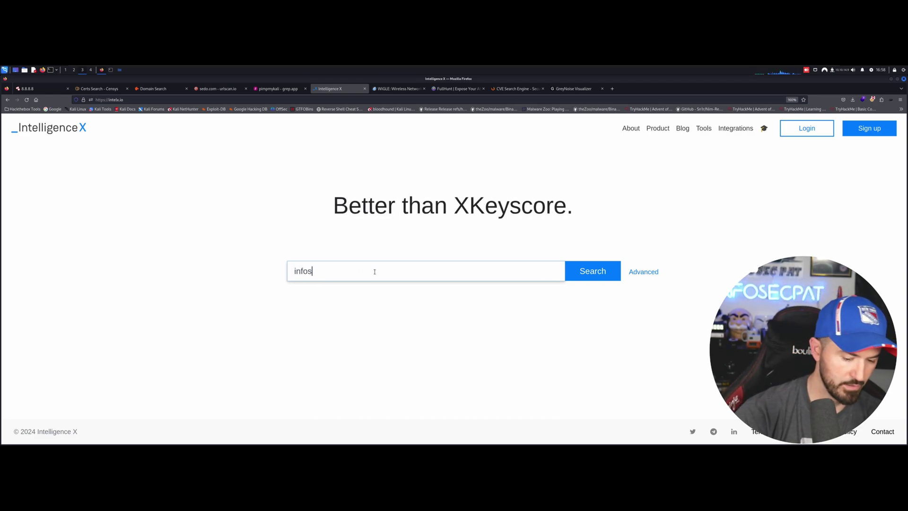
{"action": "type", "text": "om"}
{"action": "key", "text": "Return"}
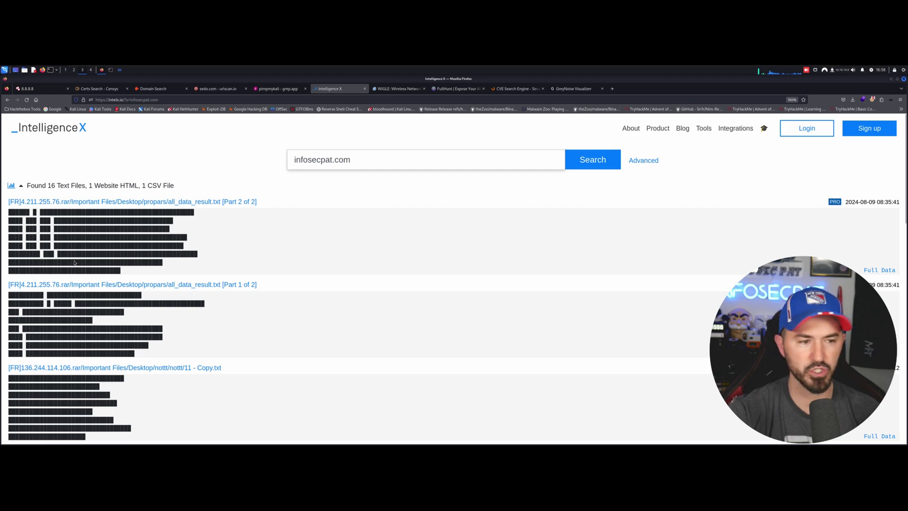
Step: Replace the query with 8.8.8.8 and run the lookup
{"action": "triple_click", "coordinate": [343, 159]}
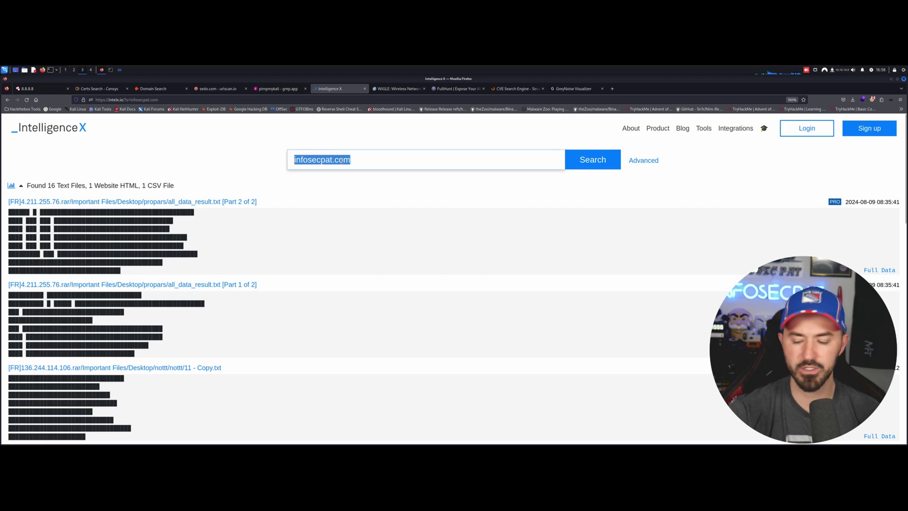
{"action": "type", "text": "8"}
{"action": "key", "text": "BackSpace"}
{"action": "type", "text": "8"}
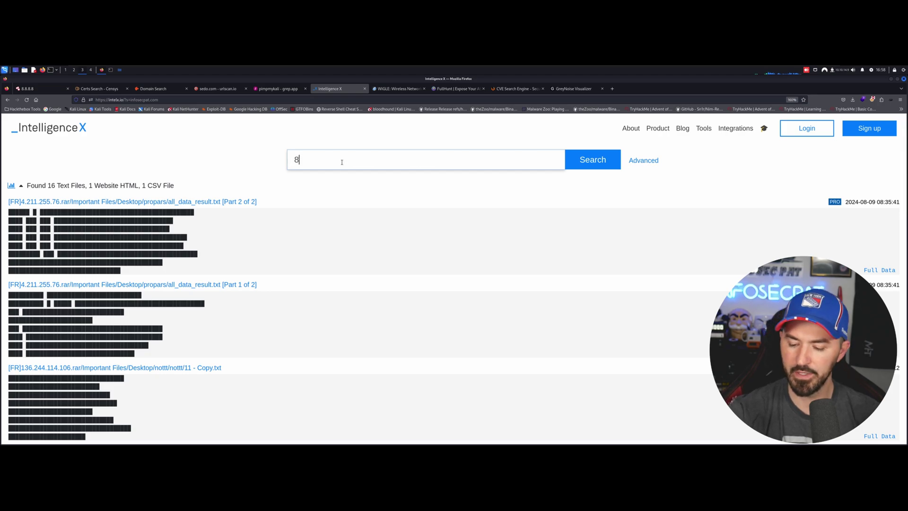
{"action": "type", "text": ".8.8.8"}
{"action": "key", "text": "Return"}
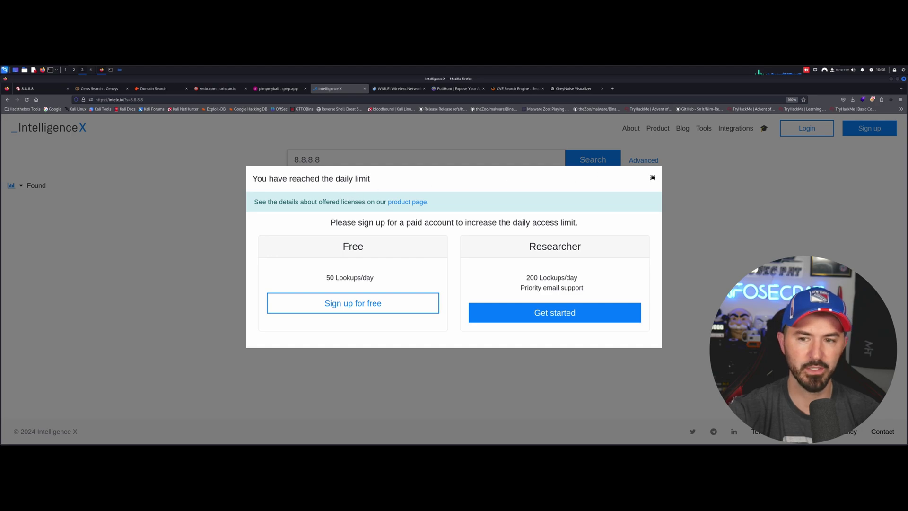
Step: Dismiss the daily lookup limit notice and empty the search box
{"action": "left_click", "coordinate": [652, 177]}
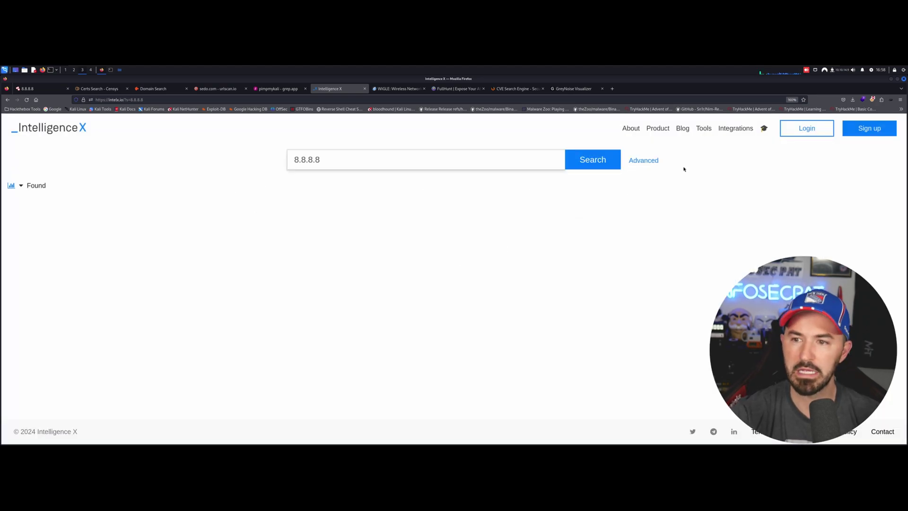
{"action": "left_click_drag", "start_coordinate": [315, 160], "coordinate": [272, 164]}
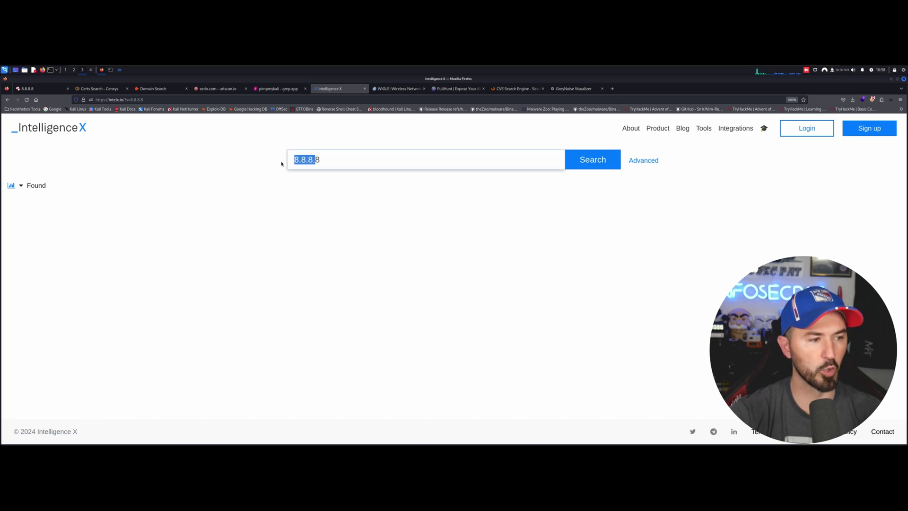
{"action": "key", "text": "BackSpace"}
{"action": "key", "text": "Delete"}
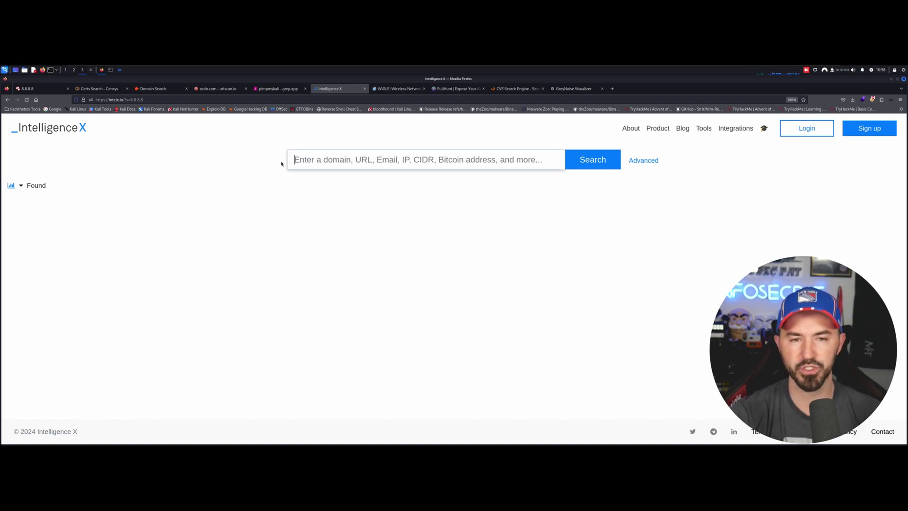
Step: Search WiGLE's map for 'new york' and centre it on New York, NY, USA
{"action": "left_click", "coordinate": [383, 90]}
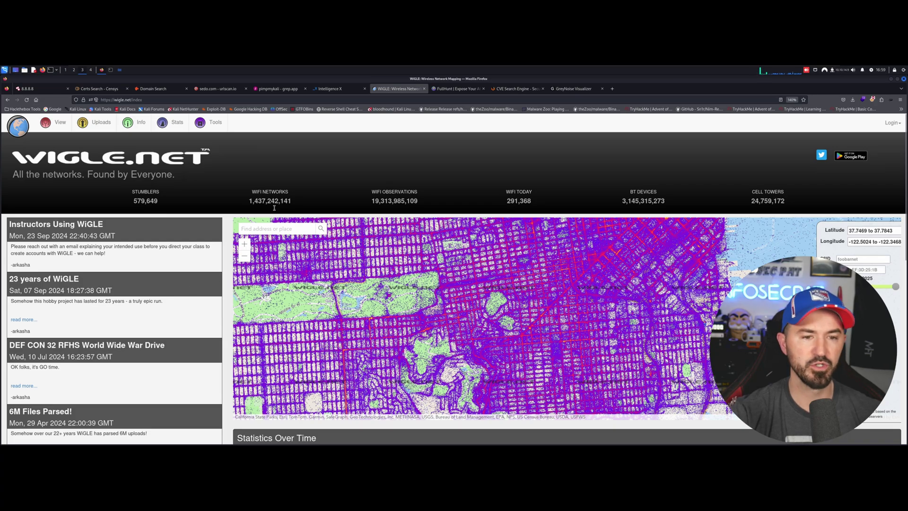
{"action": "left_click", "coordinate": [293, 231]}
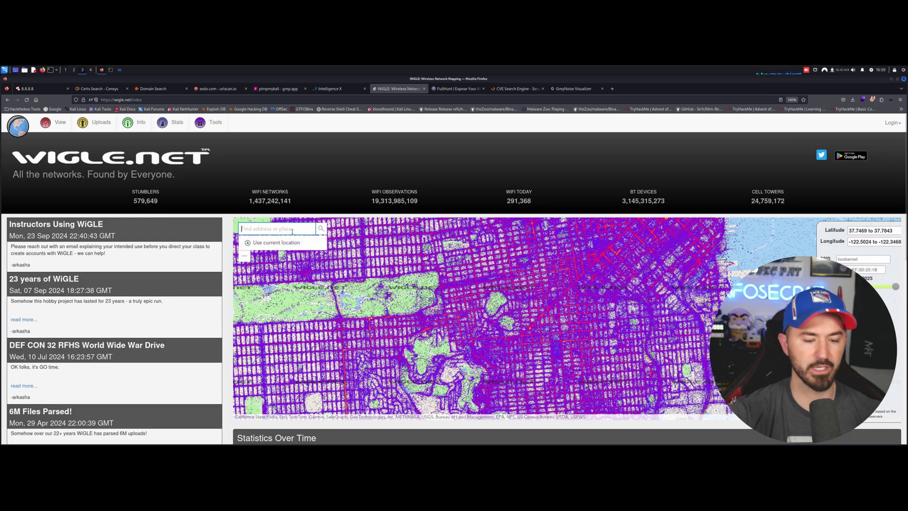
{"action": "type", "text": "new york"}
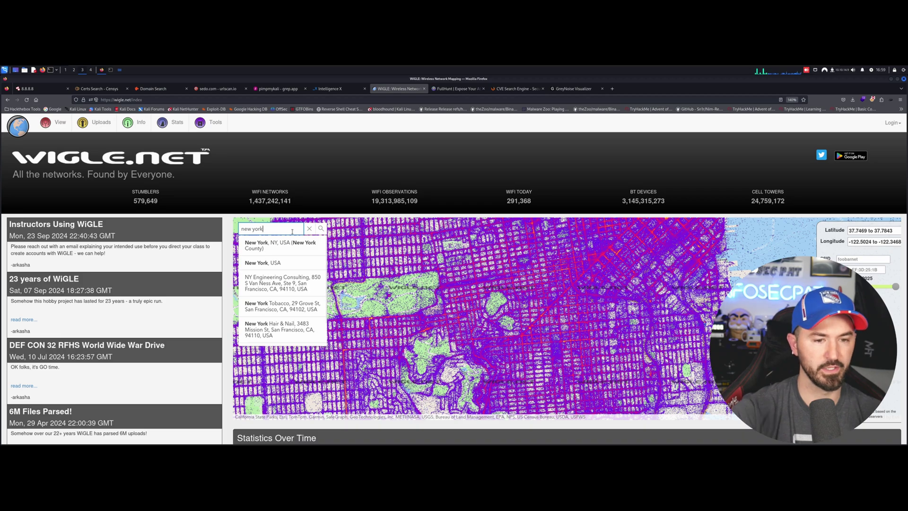
{"action": "left_click", "coordinate": [287, 246]}
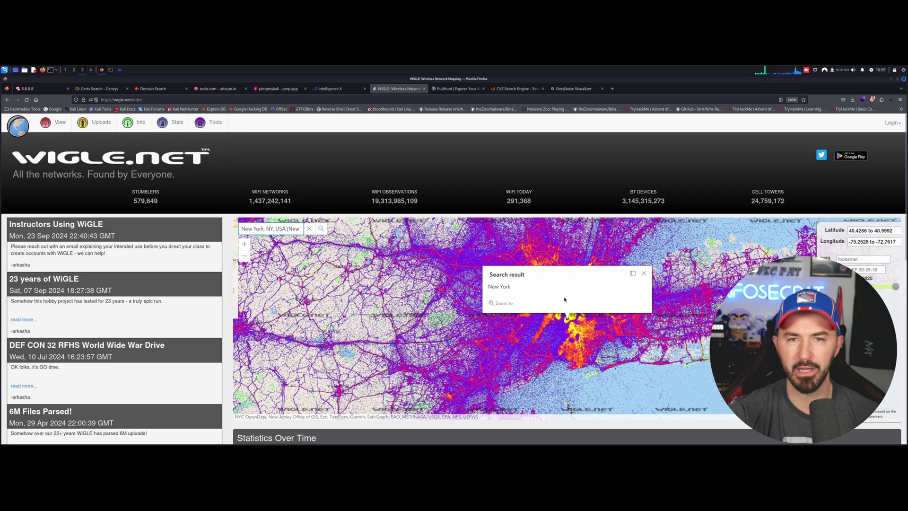
Step: Zoom the WiGLE map into New York near lat 40.66, lon -74.186
{"action": "left_click", "coordinate": [643, 274]}
{"action": "scroll", "coordinate": [528, 342], "scroll_direction": "up", "scroll_amount": 2}
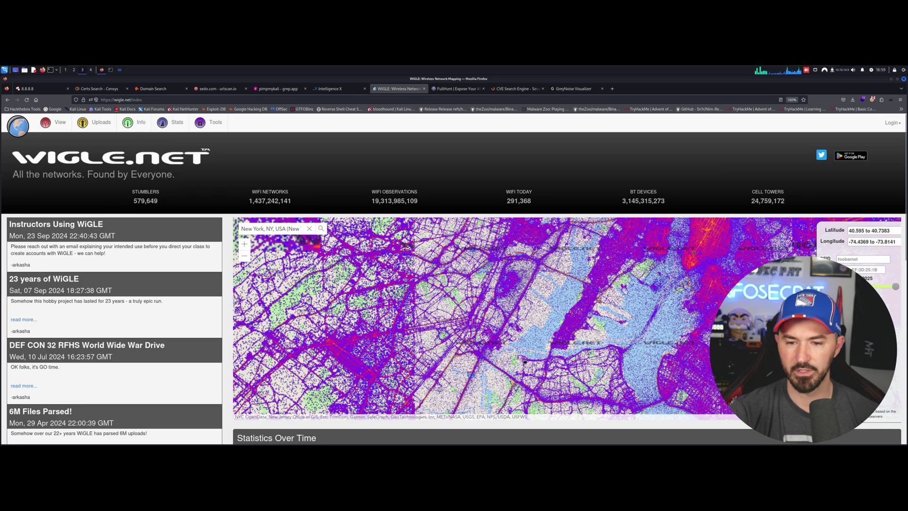
{"action": "left_click_drag", "start_coordinate": [525, 359], "coordinate": [468, 344]}
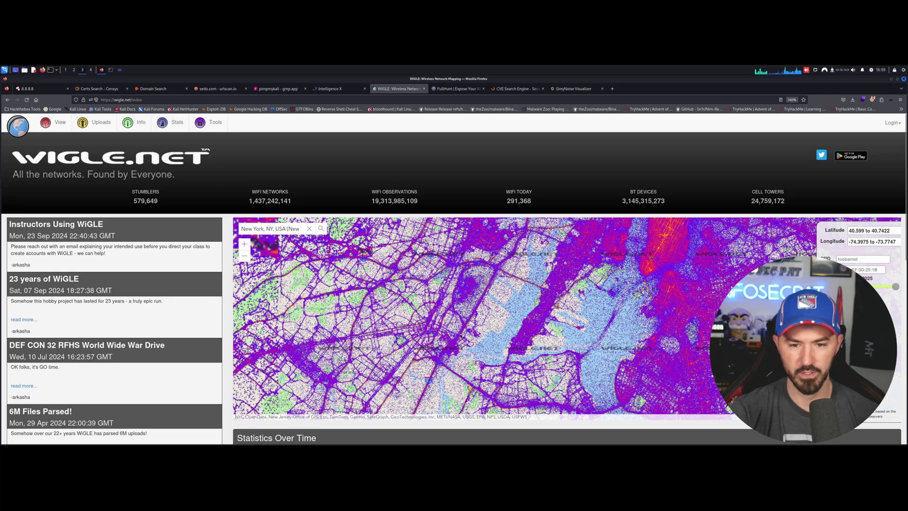
{"action": "double_click", "coordinate": [462, 336]}
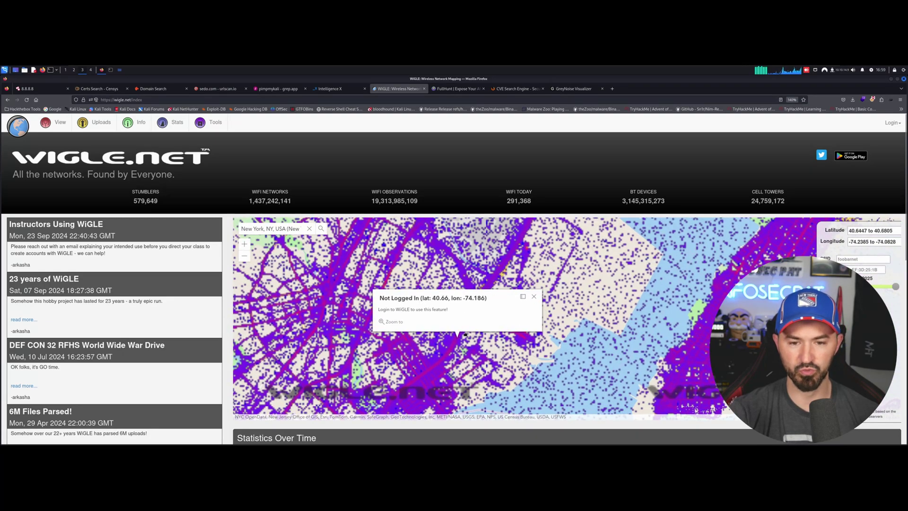
{"action": "scroll", "coordinate": [456, 340], "scroll_direction": "up", "scroll_amount": 1}
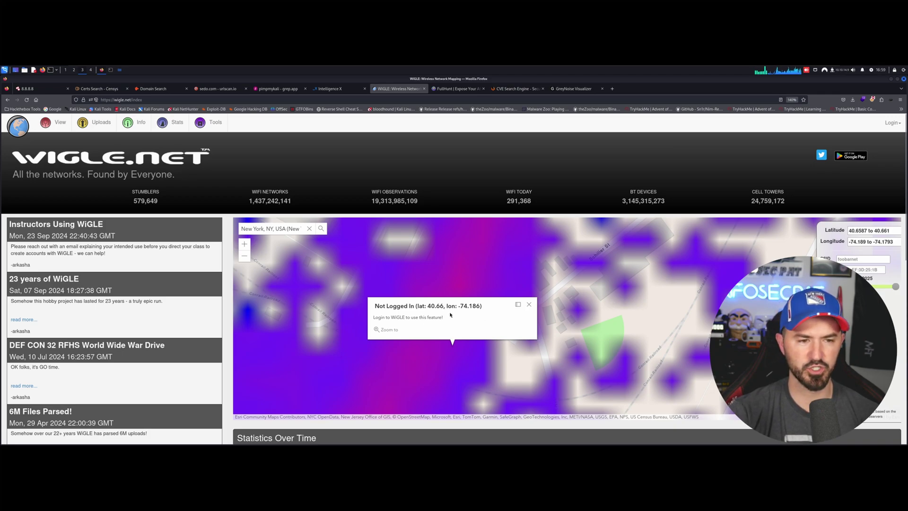
Step: Dismiss the Not Logged In notice, pan east past Schiller St, then bring up FullHunt
{"action": "left_click", "coordinate": [528, 304]}
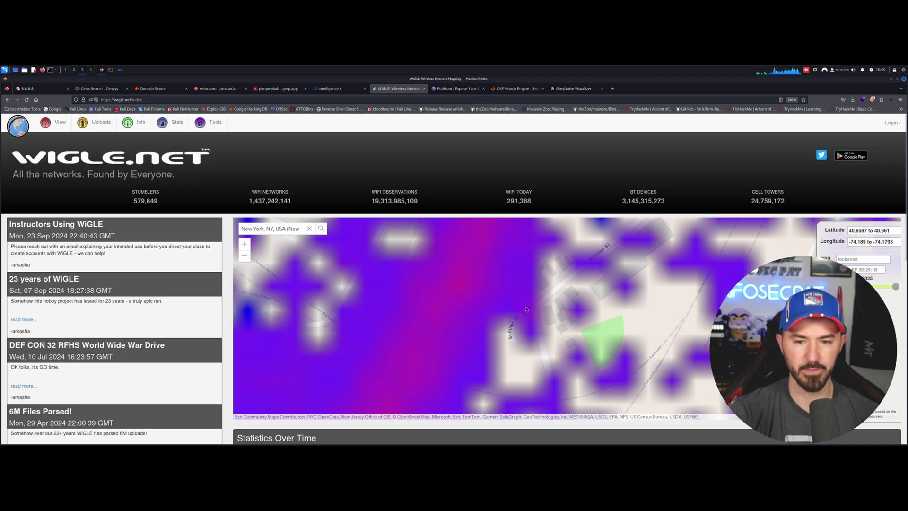
{"action": "left_click_drag", "start_coordinate": [567, 317], "coordinate": [509, 323]}
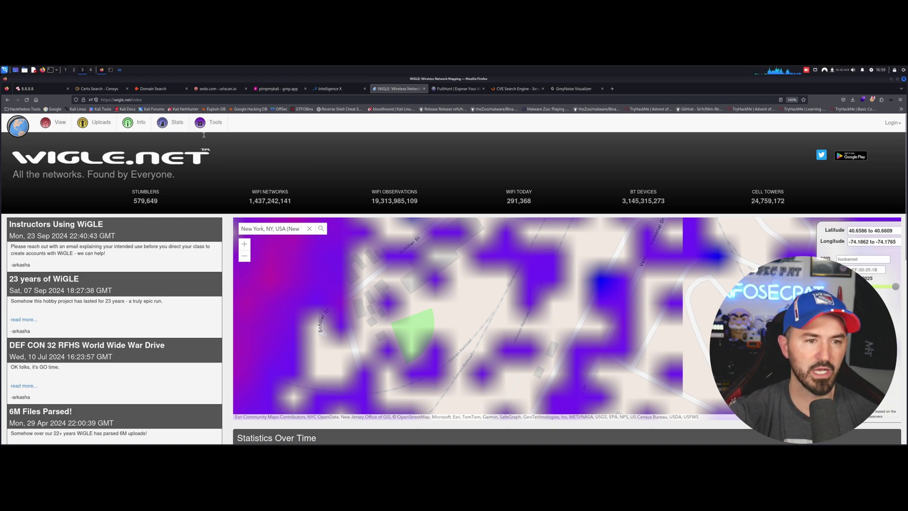
{"action": "mouse_move", "coordinate": [57, 130]}
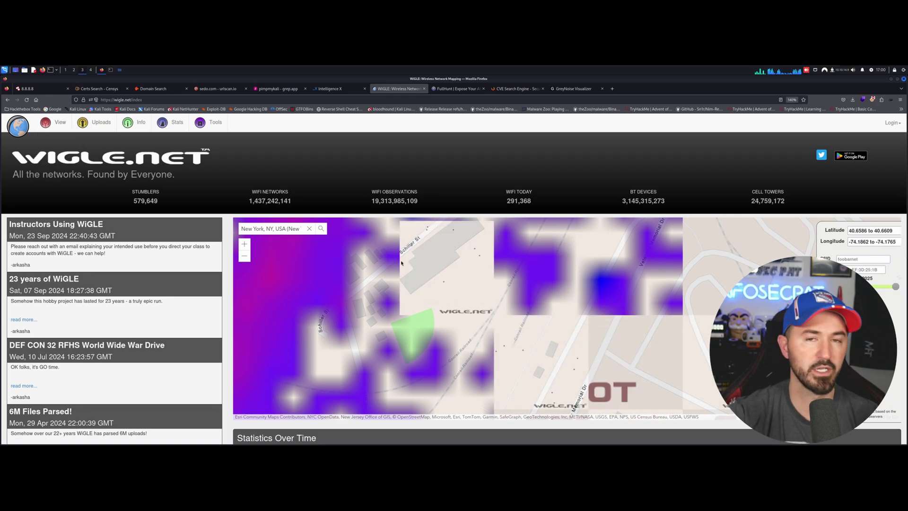
{"action": "left_click", "coordinate": [456, 89]}
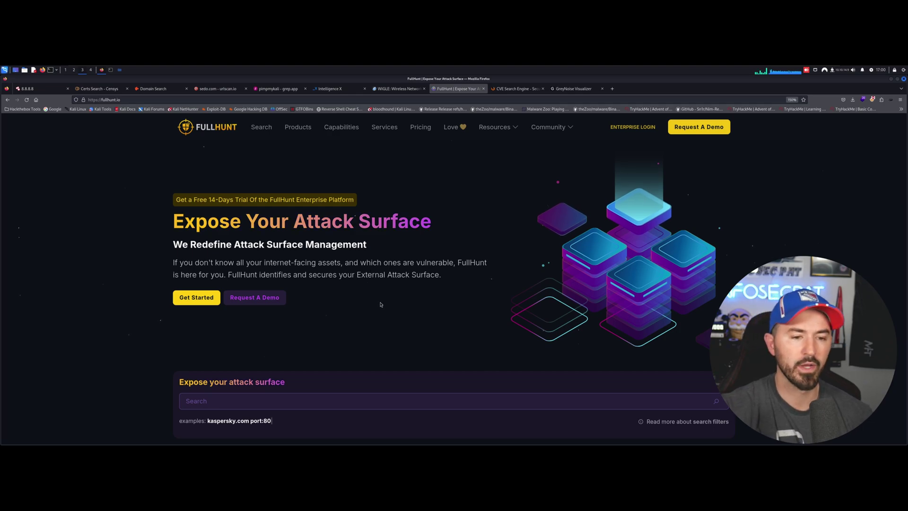
Step: Read FullHunt's landing page, highlighting its example search and subdomain queries, then go to Vulners
{"action": "scroll", "coordinate": [372, 272], "scroll_direction": "down", "scroll_amount": 3}
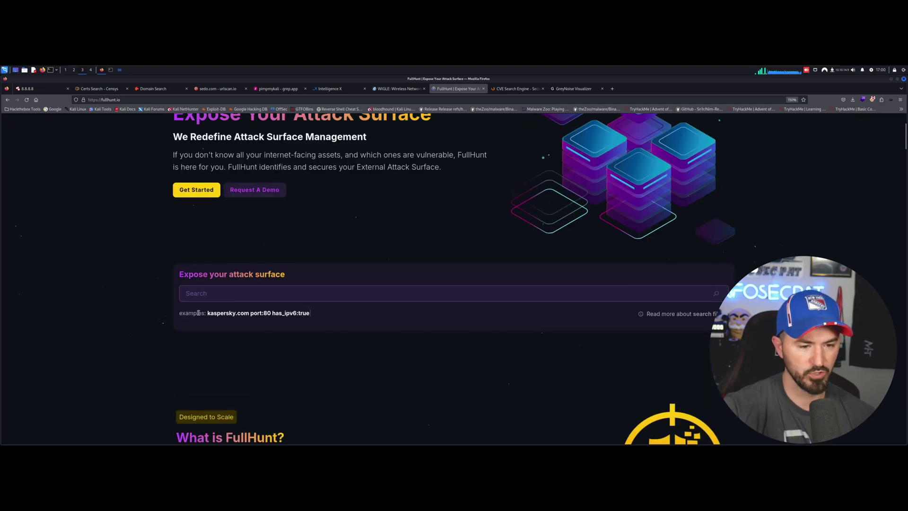
{"action": "left_click_drag", "start_coordinate": [290, 314], "coordinate": [307, 325]}
{"action": "scroll", "coordinate": [305, 322], "scroll_direction": "down", "scroll_amount": 5}
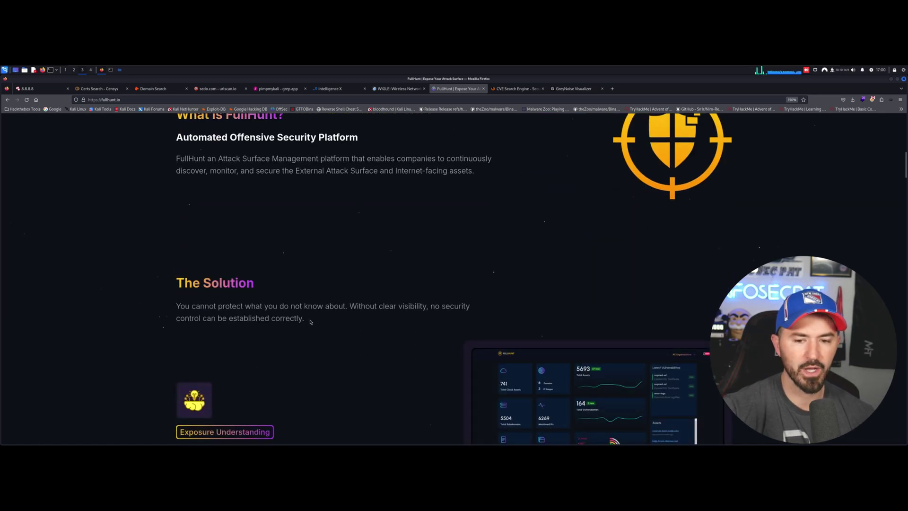
{"action": "scroll", "coordinate": [310, 322], "scroll_direction": "down", "scroll_amount": 2}
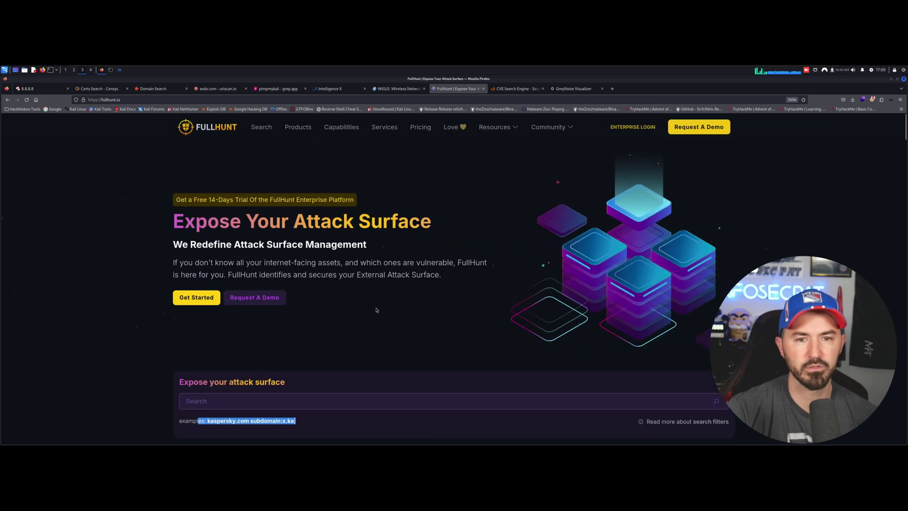
{"action": "left_click_drag", "start_coordinate": [296, 420], "coordinate": [317, 420]}
{"action": "left_click", "coordinate": [510, 91]}
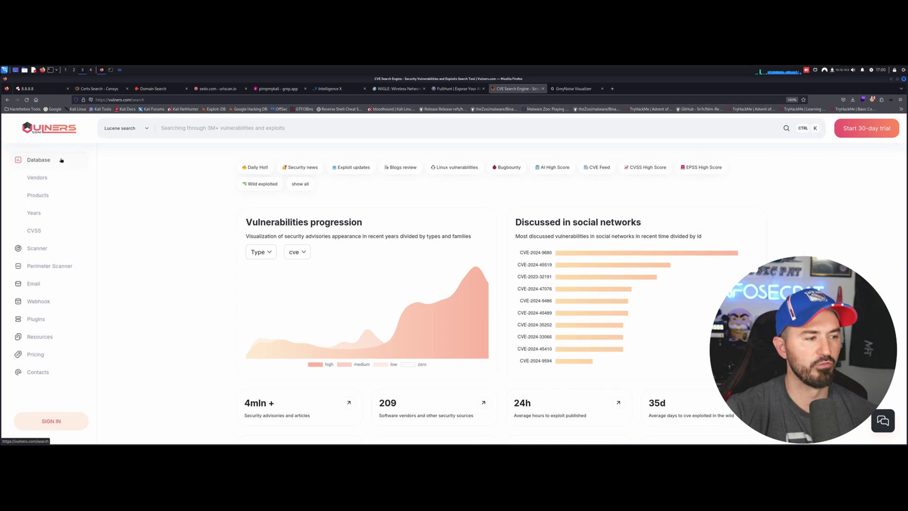
Step: From the Vulners homepage, search the database for 'bounty', returning 1,218,550 results
{"action": "left_click", "coordinate": [67, 133]}
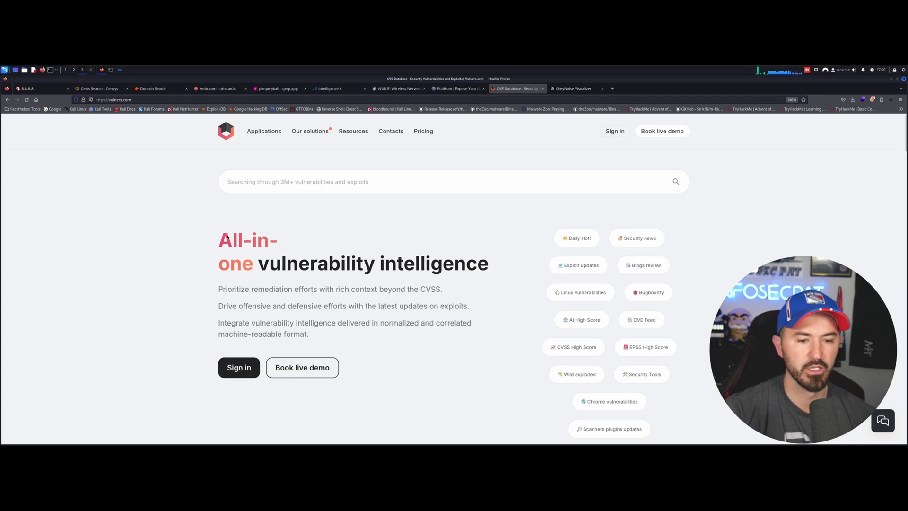
{"action": "left_click", "coordinate": [309, 182]}
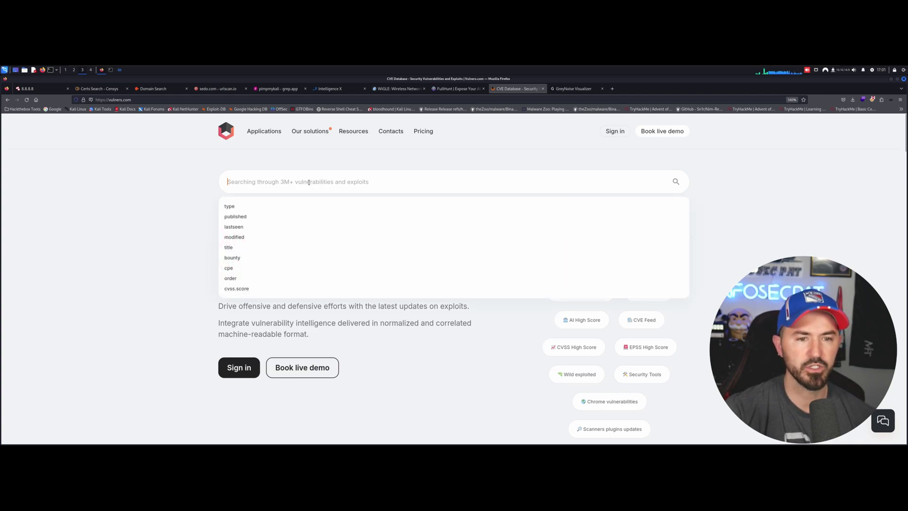
{"action": "left_click", "coordinate": [236, 258]}
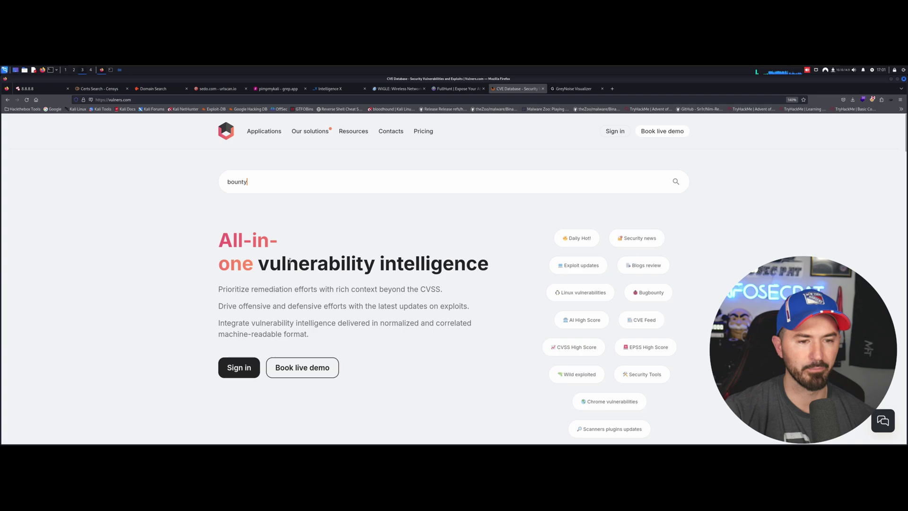
{"action": "left_click", "coordinate": [676, 182]}
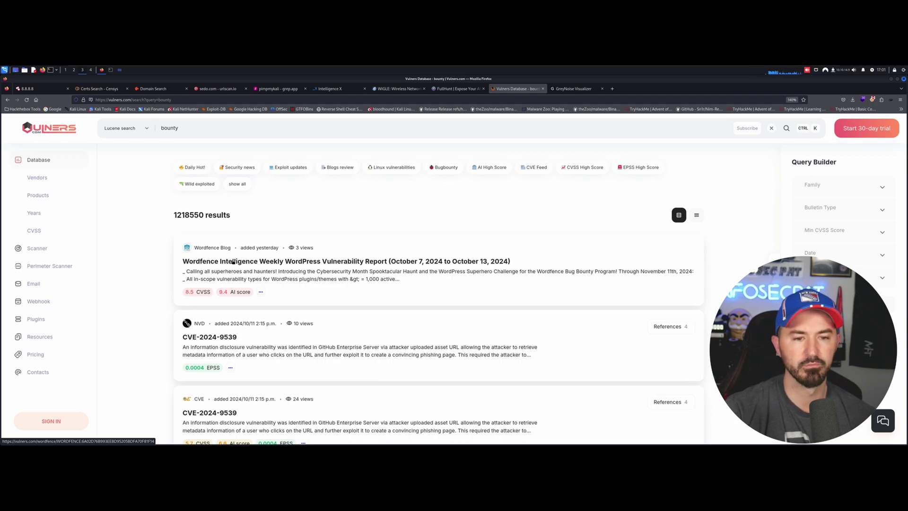
Step: Open the Wordfence weekly WordPress vulnerability report and highlight its $31,200 bounty line
{"action": "left_click", "coordinate": [233, 262]}
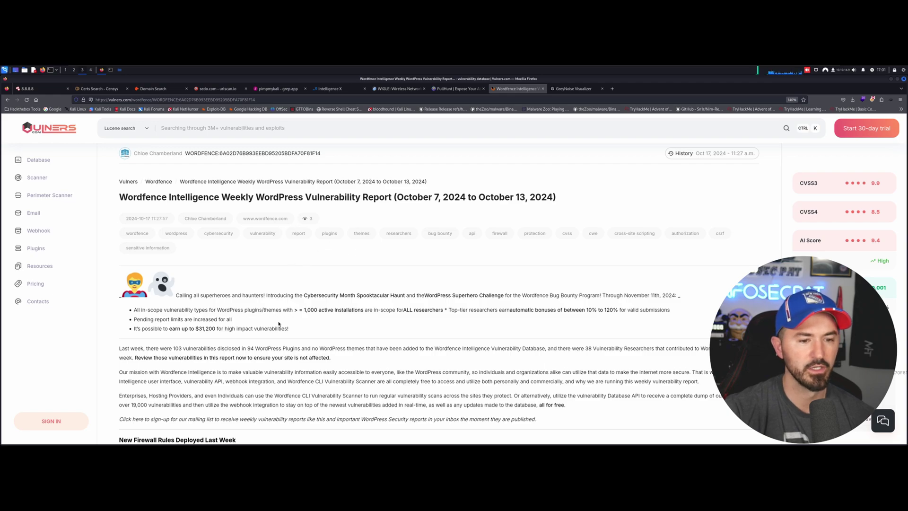
{"action": "scroll", "coordinate": [278, 324], "scroll_direction": "down", "scroll_amount": 3}
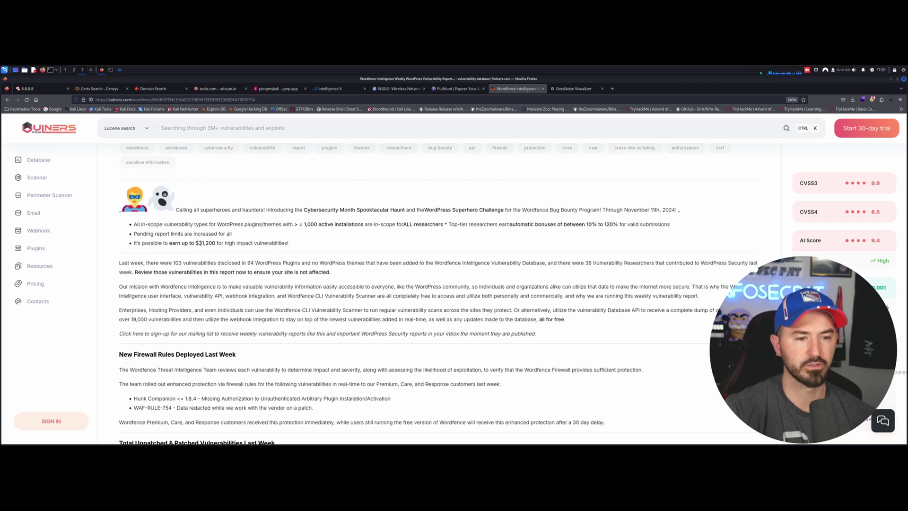
{"action": "left_click_drag", "start_coordinate": [190, 243], "coordinate": [241, 252]}
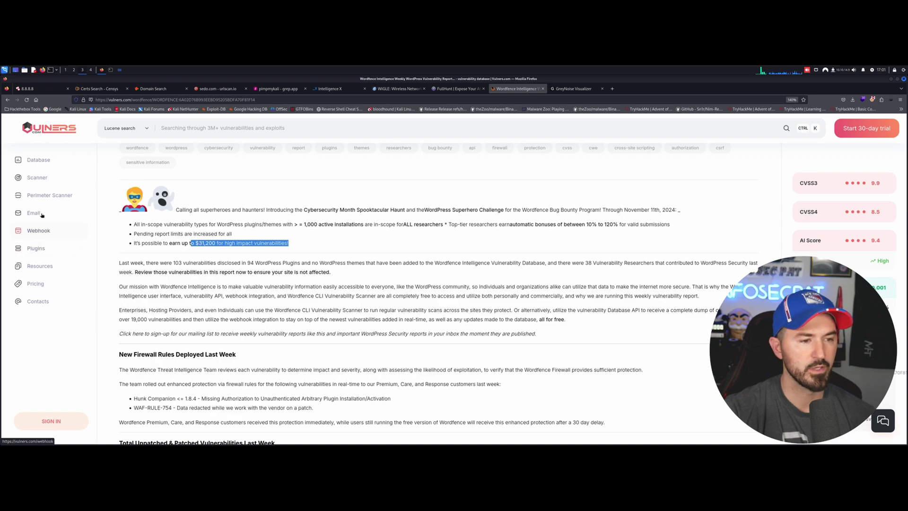
Step: Open the Linux Scanner API page under Scanner in the sidebar
{"action": "left_click", "coordinate": [38, 178]}
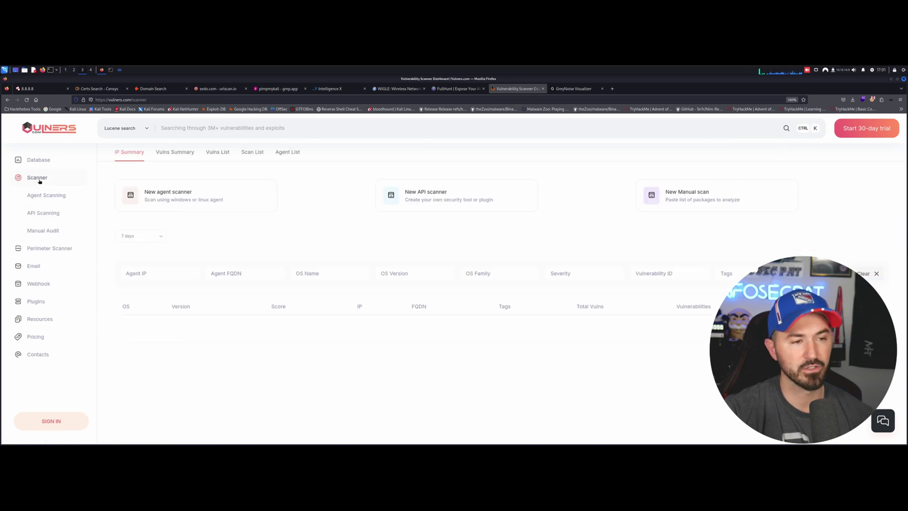
{"action": "left_click", "coordinate": [55, 213]}
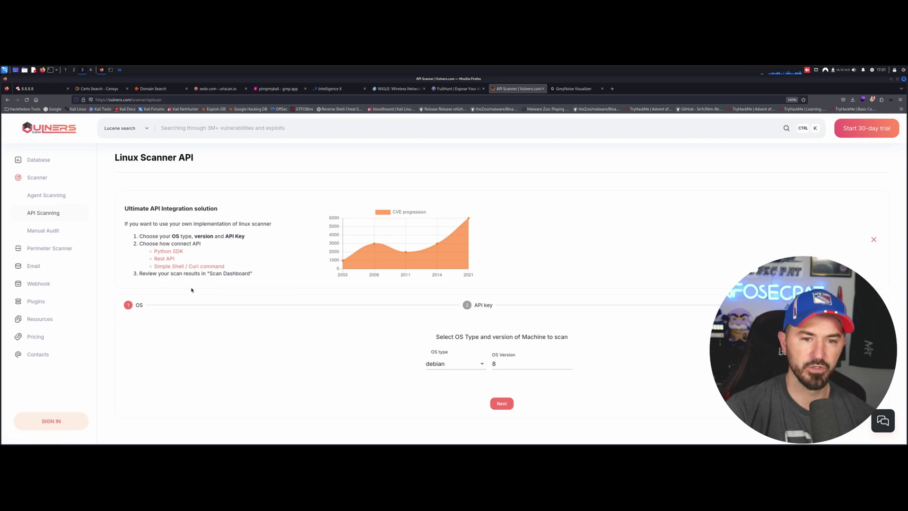
{"action": "scroll", "coordinate": [352, 252], "scroll_direction": "down", "scroll_amount": 1}
{"action": "scroll", "coordinate": [352, 251], "scroll_direction": "up", "scroll_amount": 1}
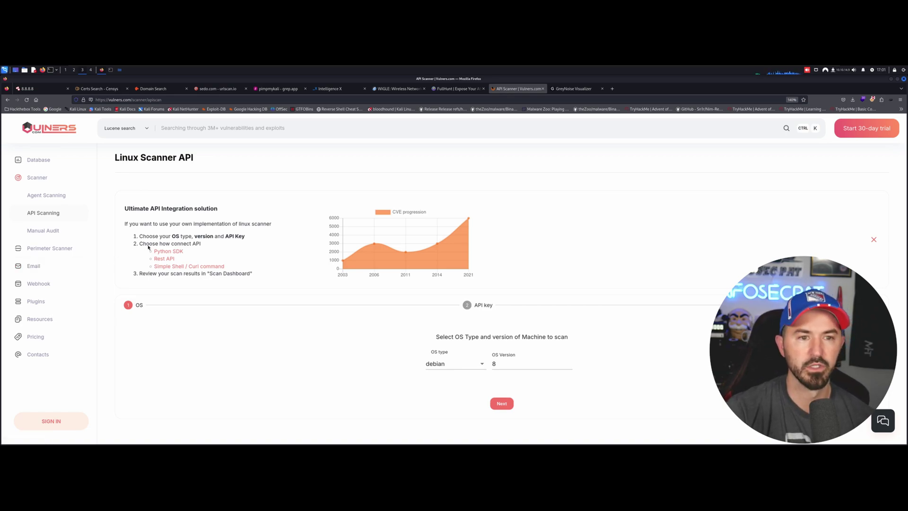
Step: Look up 8.8.8.8 in GreyNoise: Google Public DNS, trust level Reasonably Ignore
{"action": "left_click", "coordinate": [569, 89]}
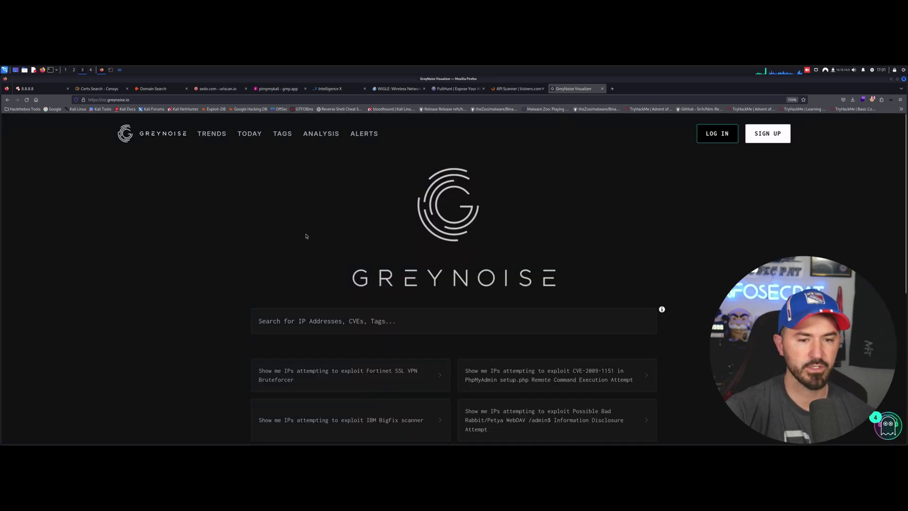
{"action": "left_click", "coordinate": [275, 318]}
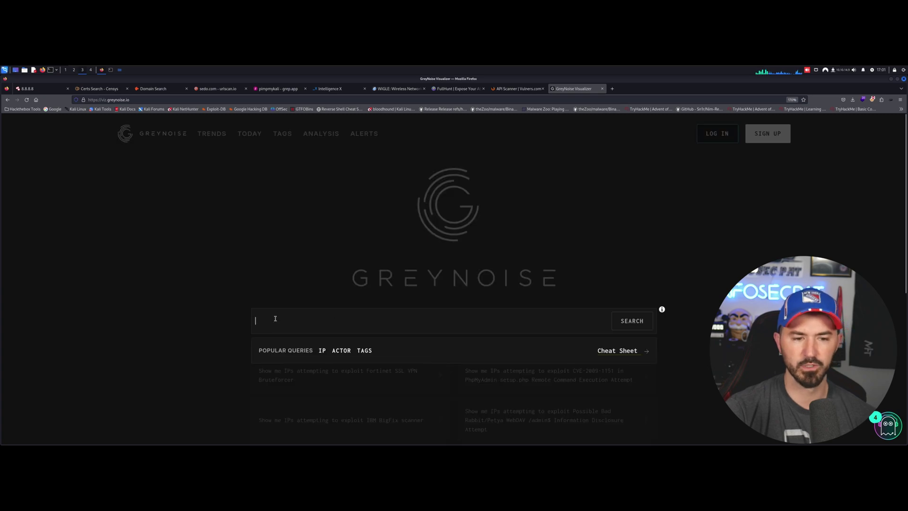
{"action": "type", "text": "8."}
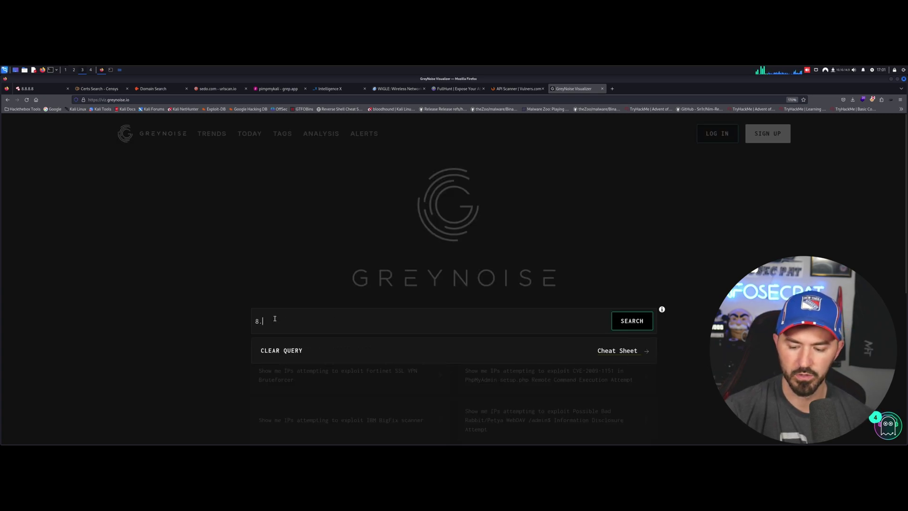
{"action": "type", "text": "8.8.8"}
{"action": "key", "text": "Return"}
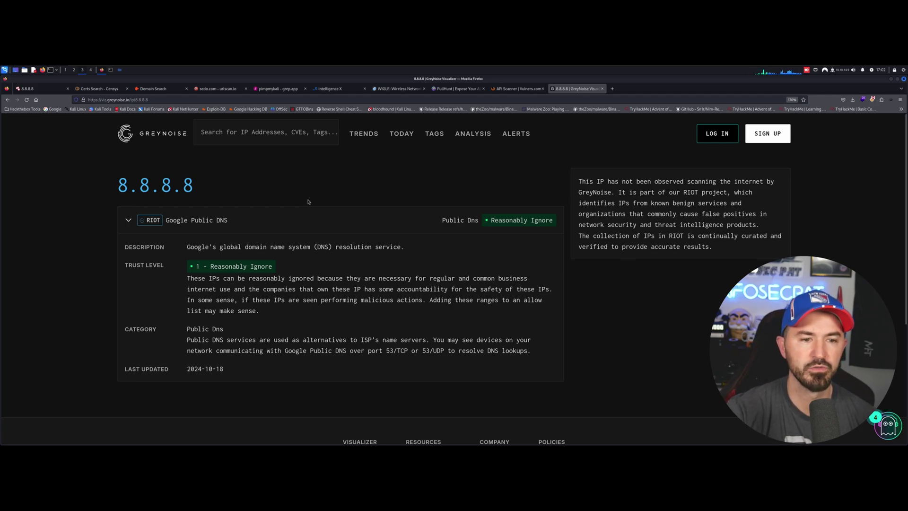
{"action": "left_click", "coordinate": [128, 226]}
{"action": "left_click", "coordinate": [129, 224]}
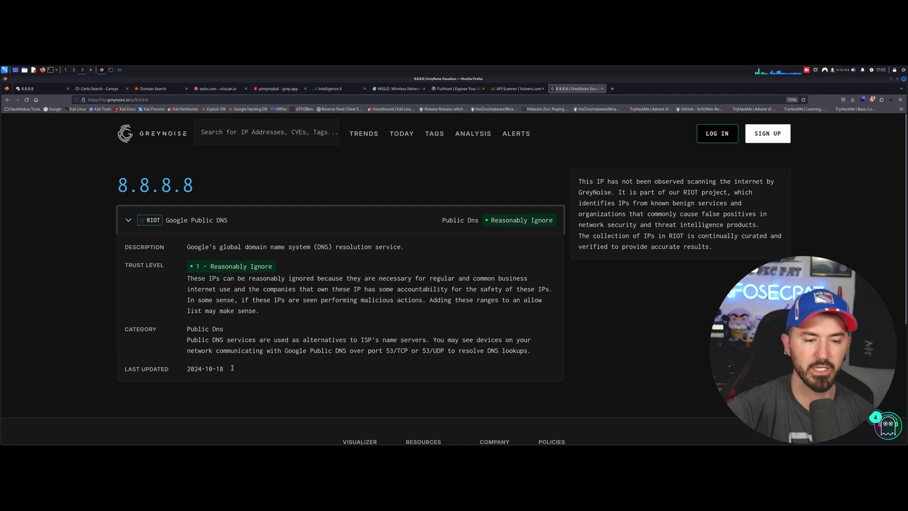
{"action": "left_click_drag", "start_coordinate": [224, 368], "coordinate": [194, 367]}
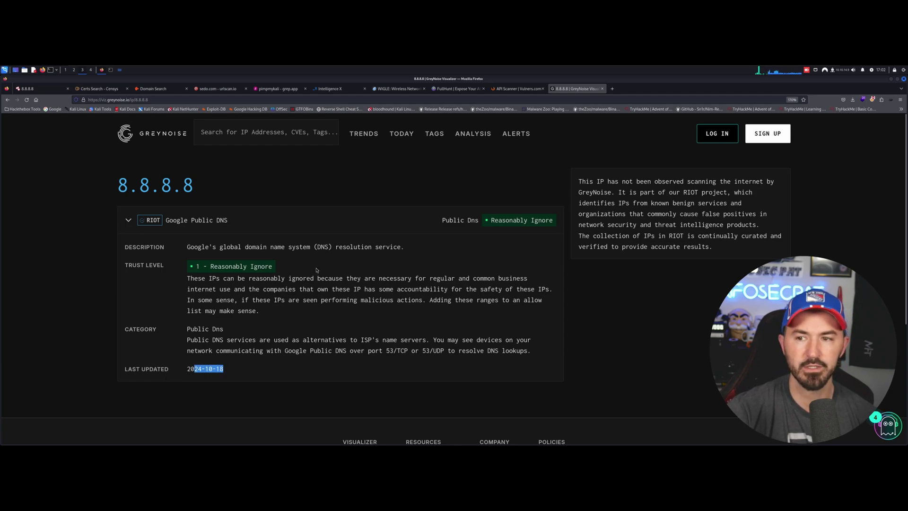